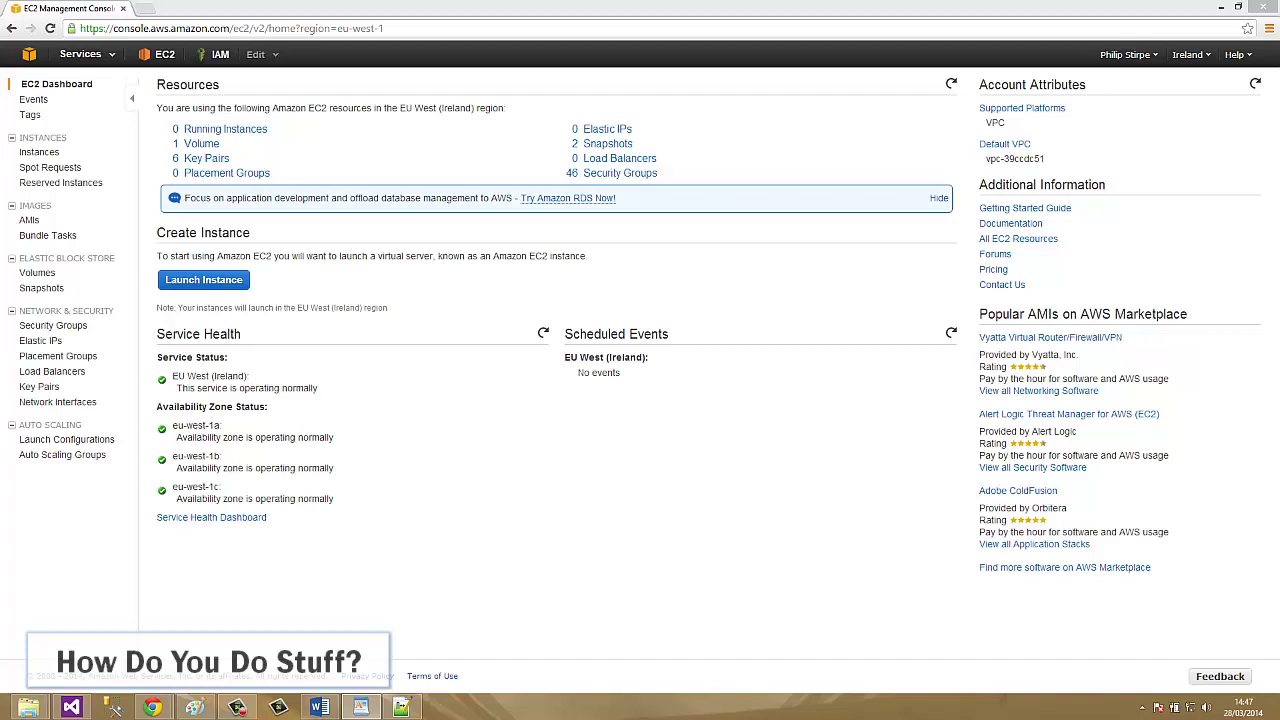
Compare the credentials line of UserdataDownloadandInstallChef.txt with that of UserdataDownloadandInstallChef_IAM_Role.txt in Notepad++
left_click(401, 708)
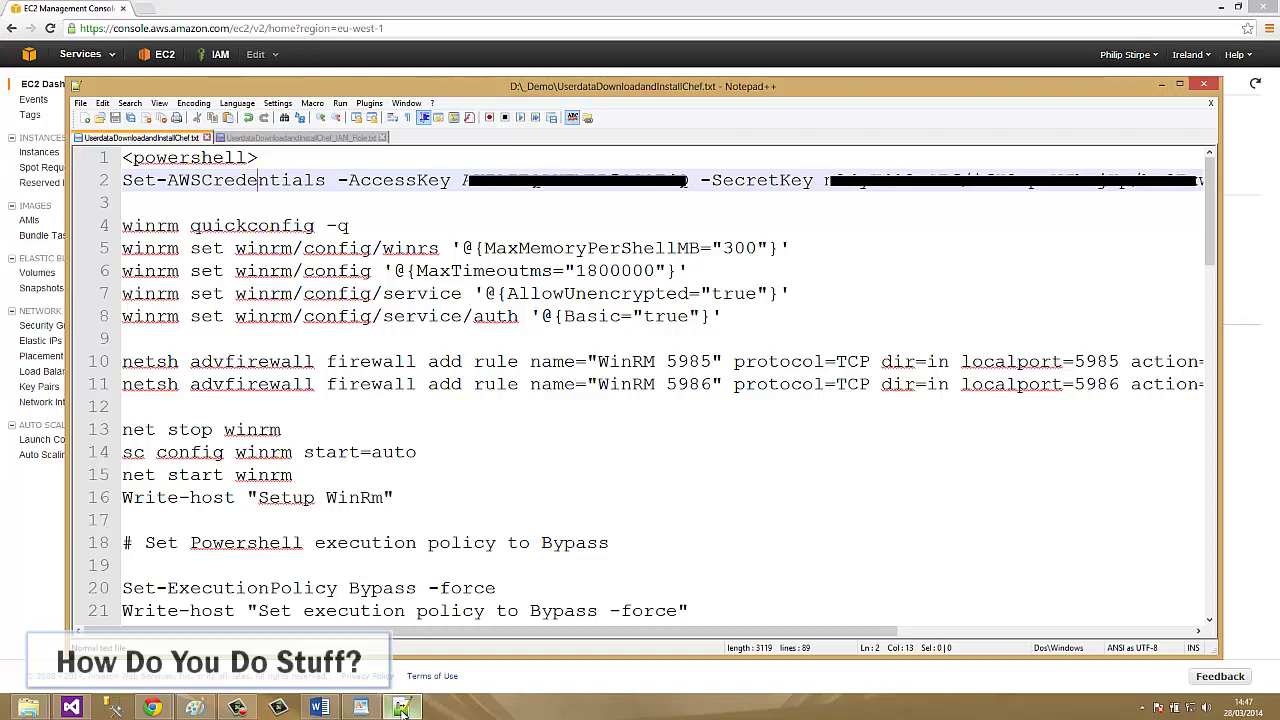
left_click(401, 708)
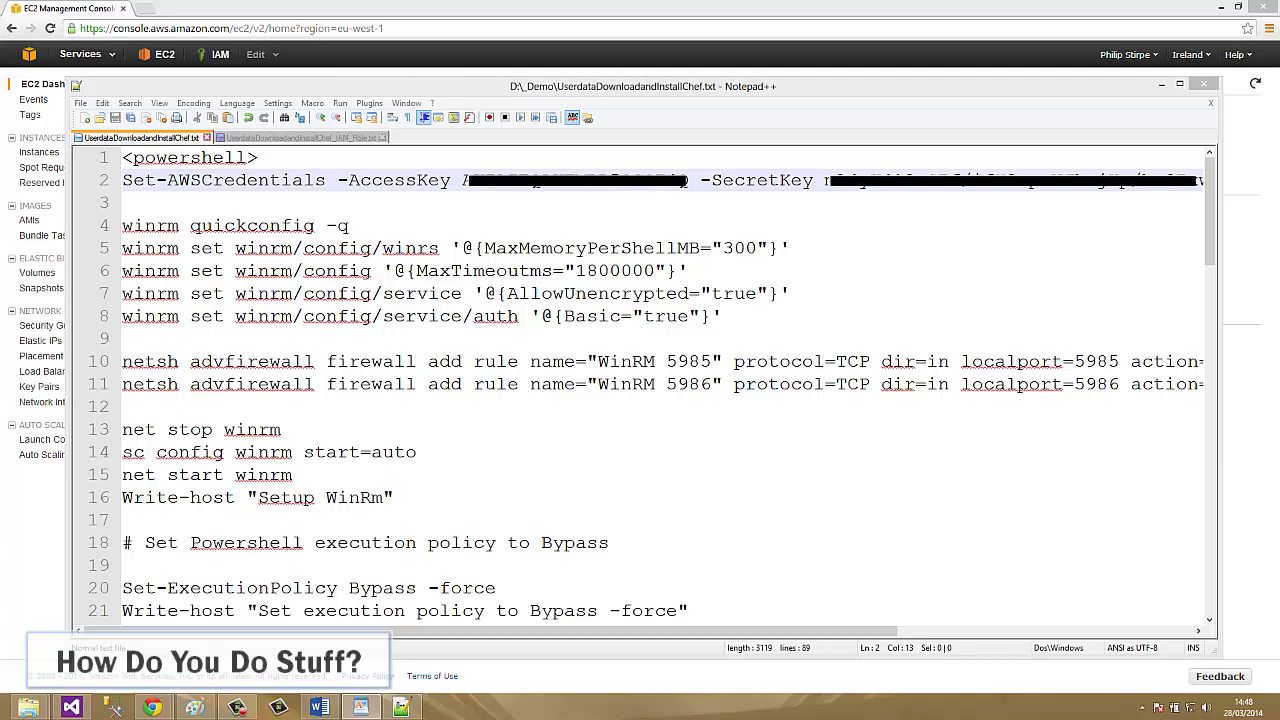
left_click(310, 138)
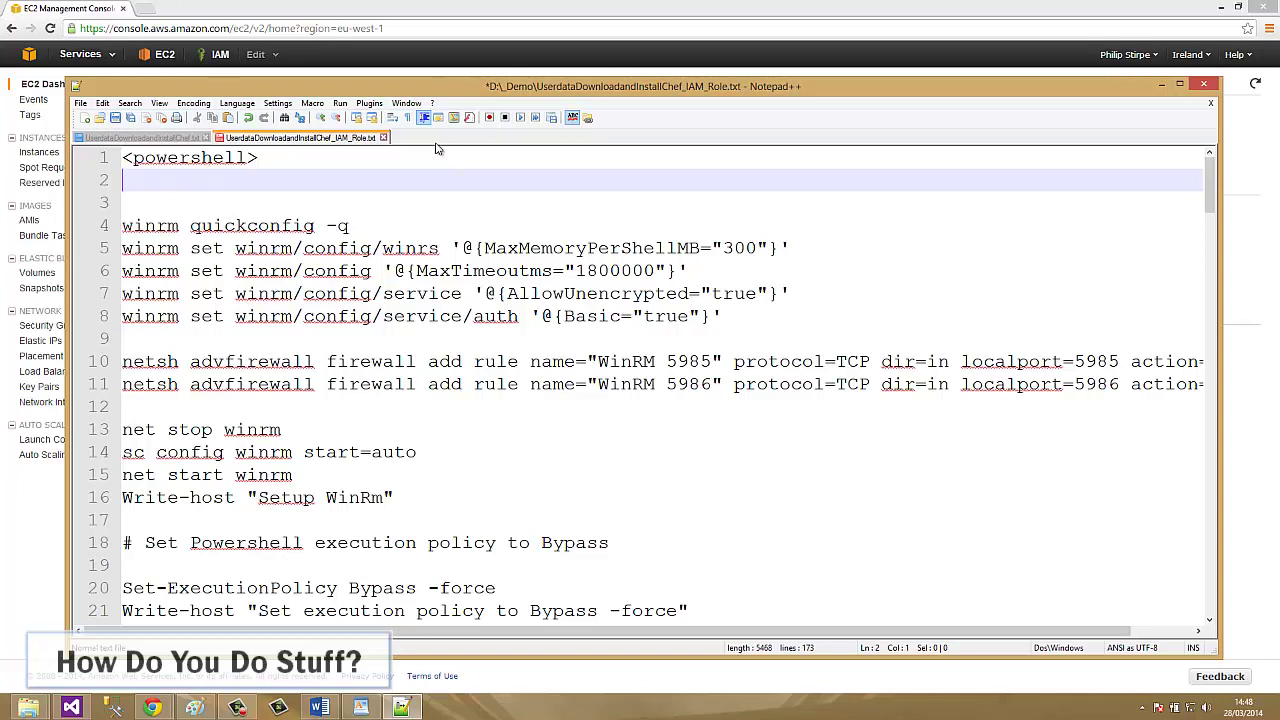
key("alt+Tab")
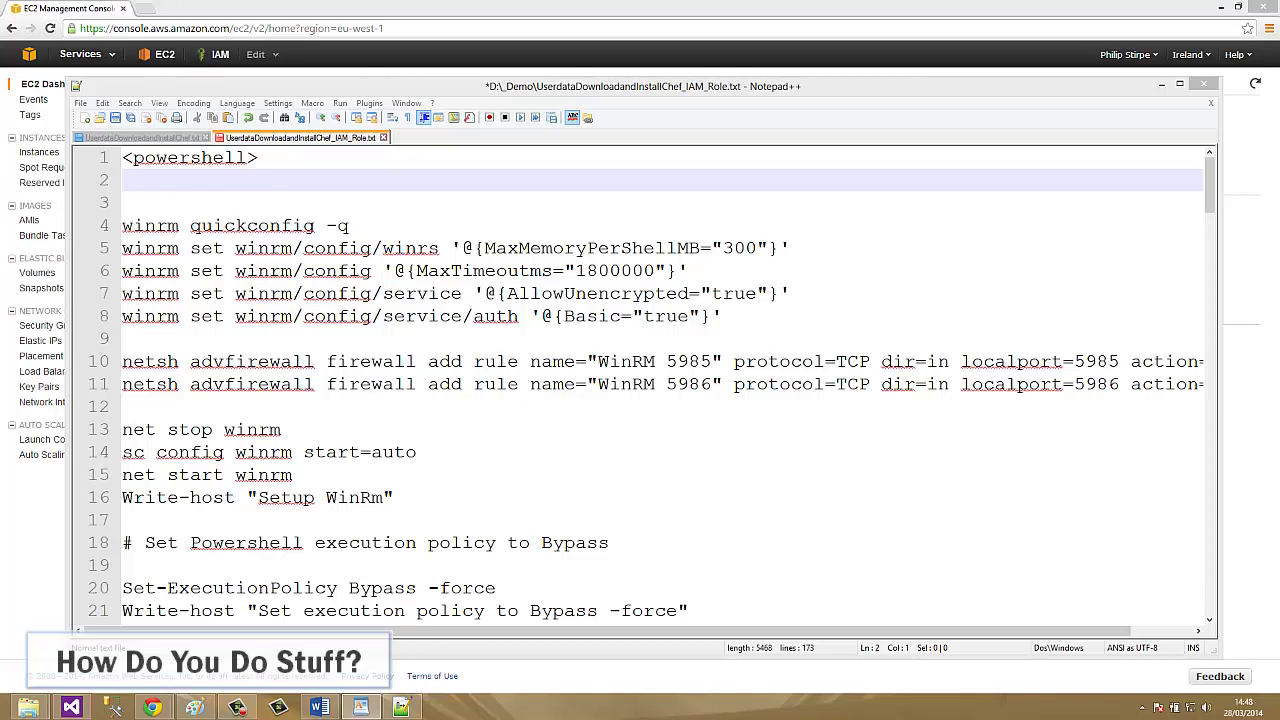
Switch to the AWS console in Chrome, open the IAM roles list and select BootstrapRole
left_click(602, 12)
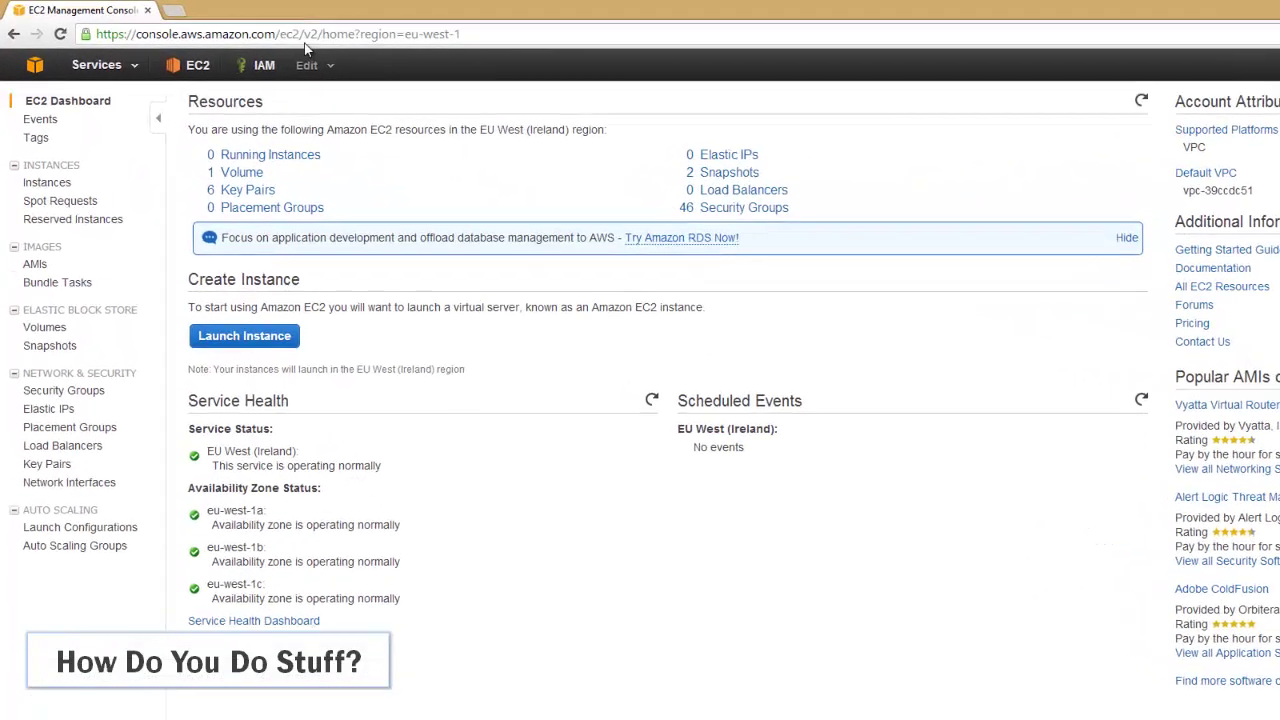
left_click(225, 56)
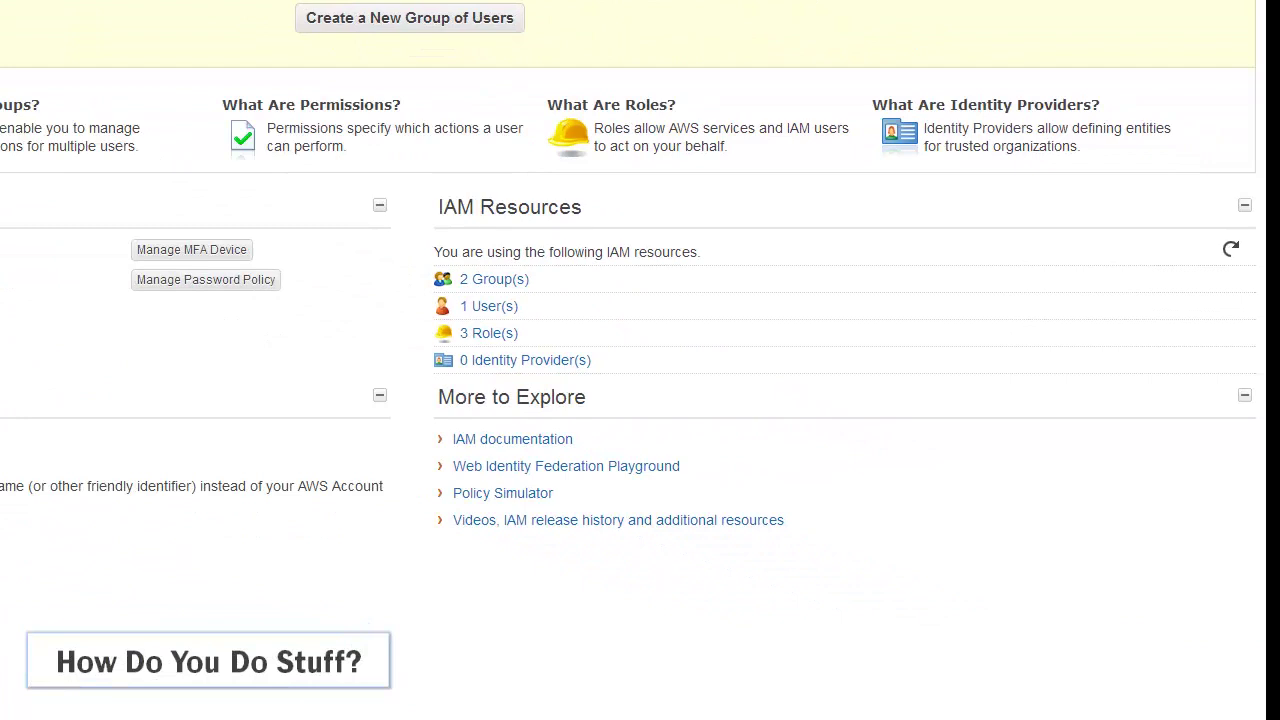
left_click(488, 333)
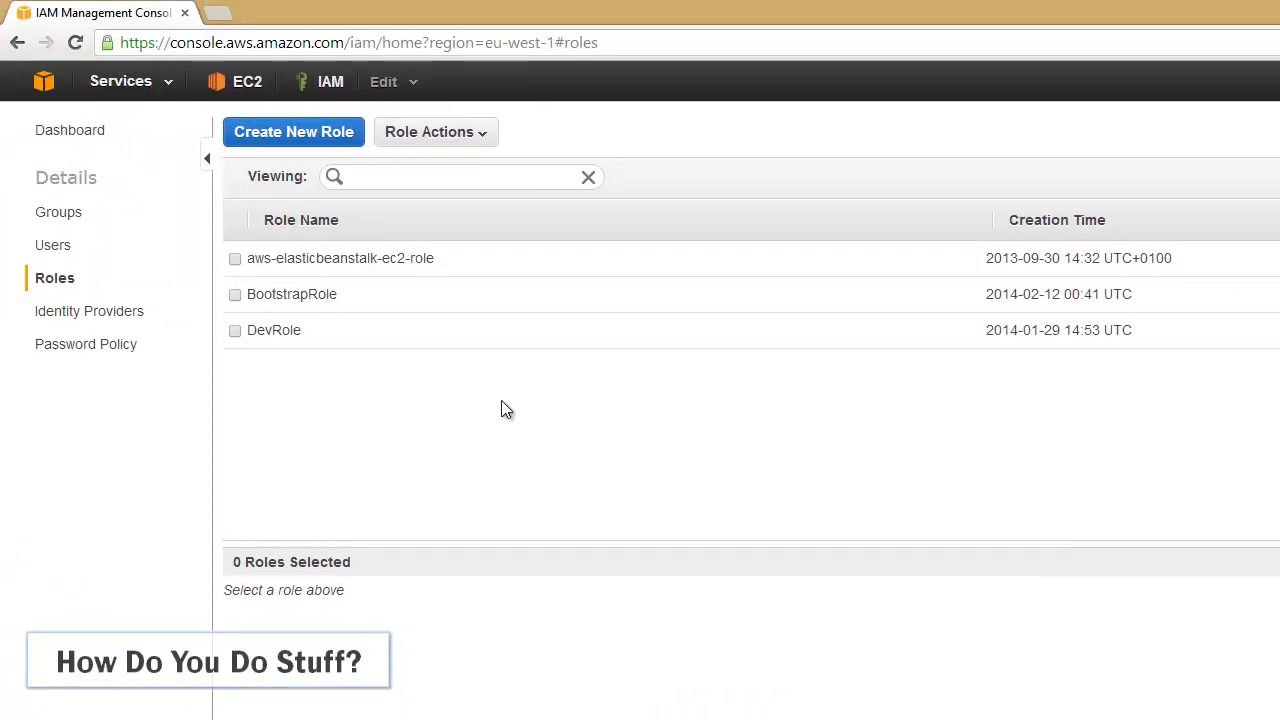
left_click(236, 297)
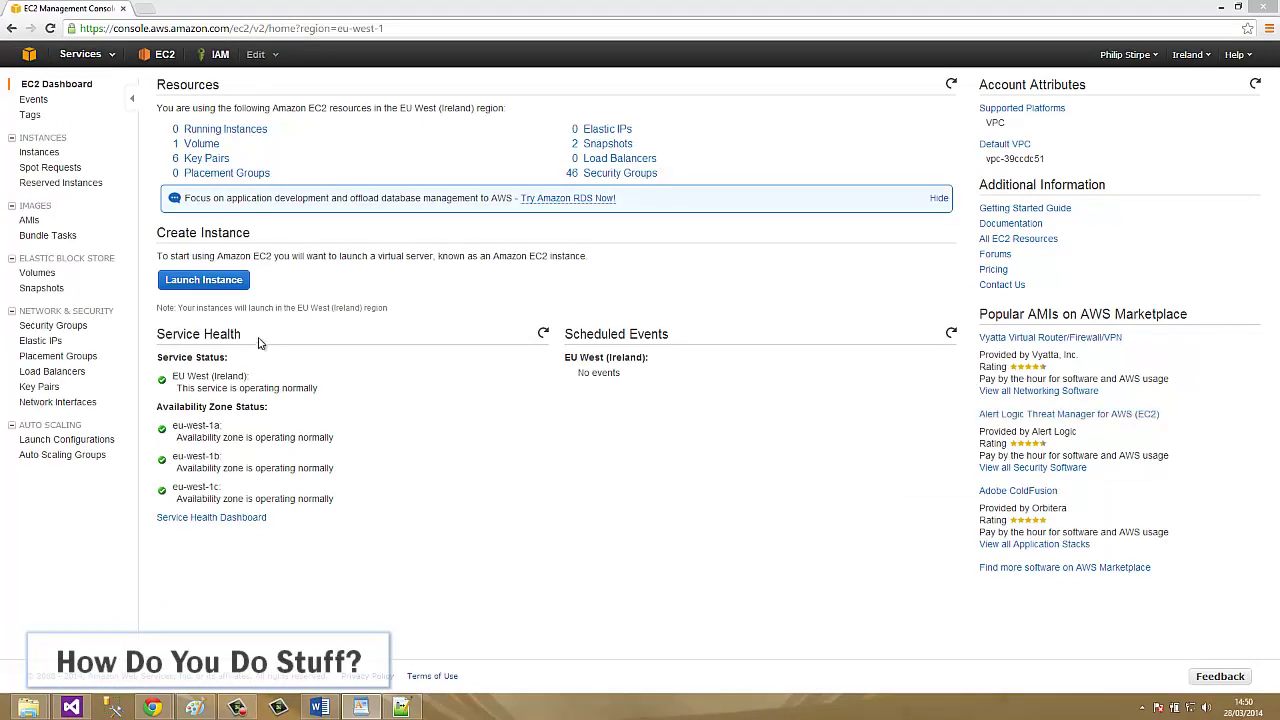
Start launching a new EC2 instance from the 64-bit Microsoft Windows Server 2008 Base image
left_click(224, 282)
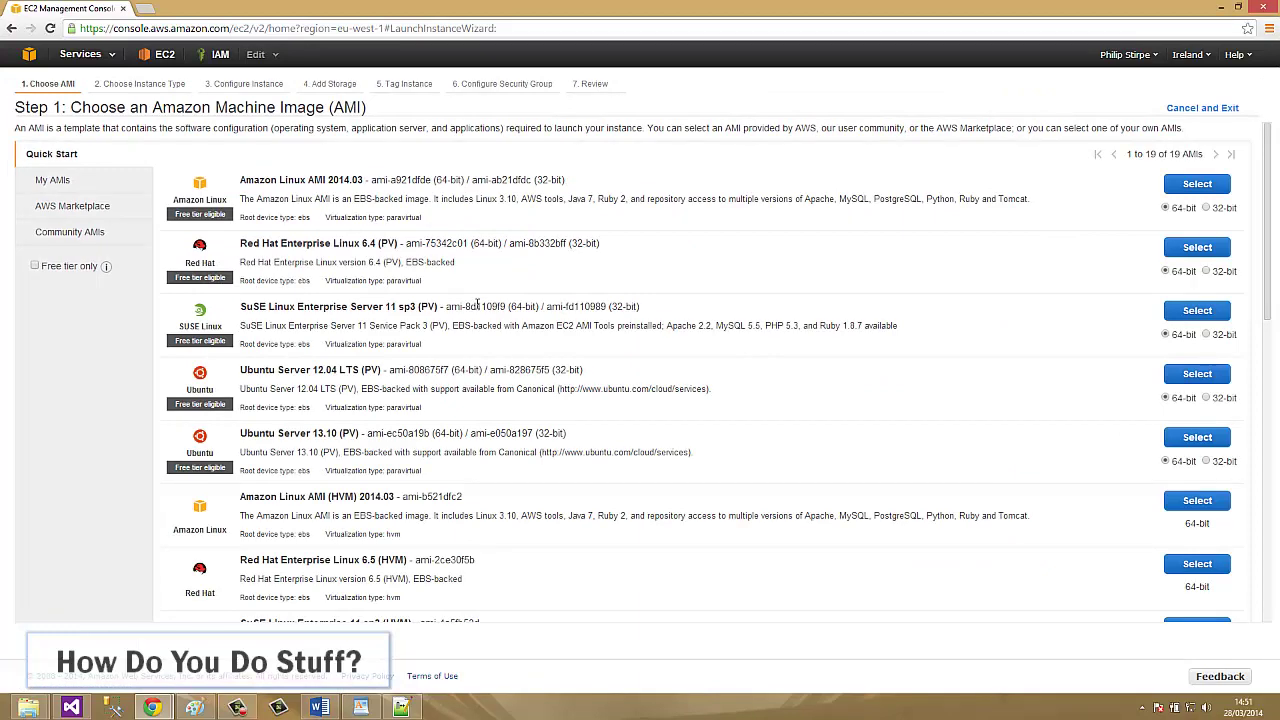
left_click_drag(1261, 277, 1261, 577)
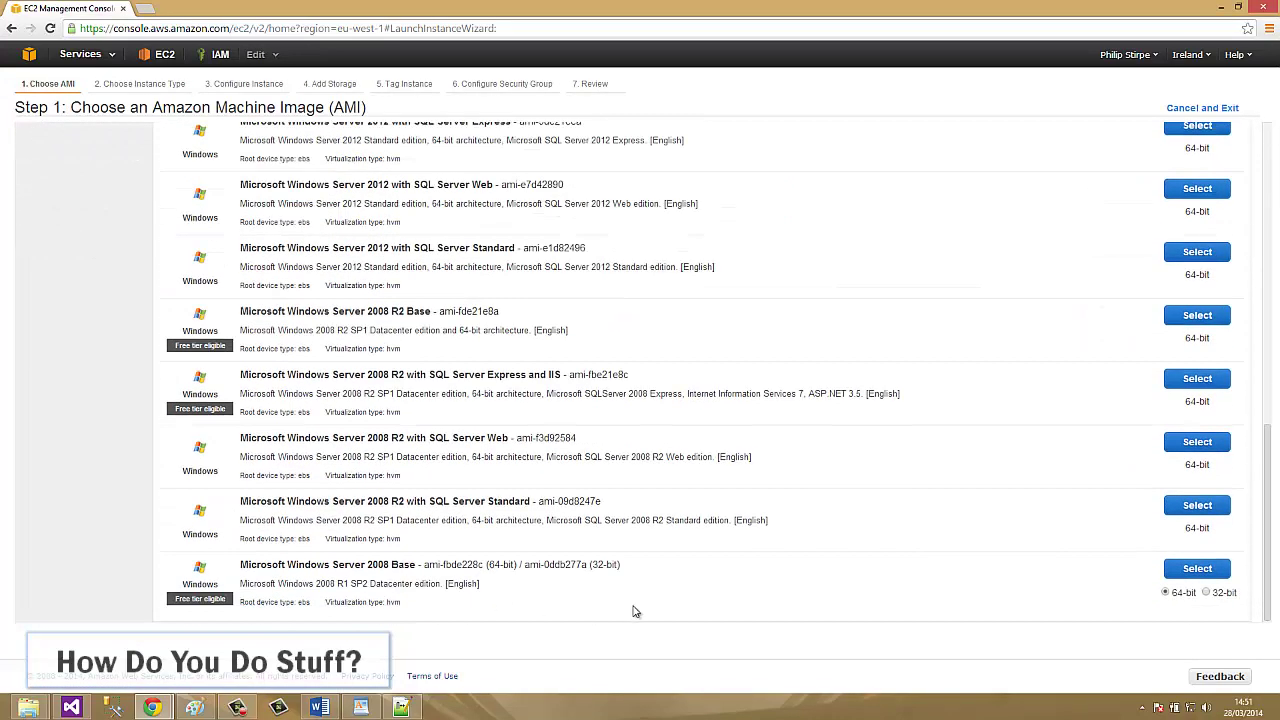
left_click(1210, 572)
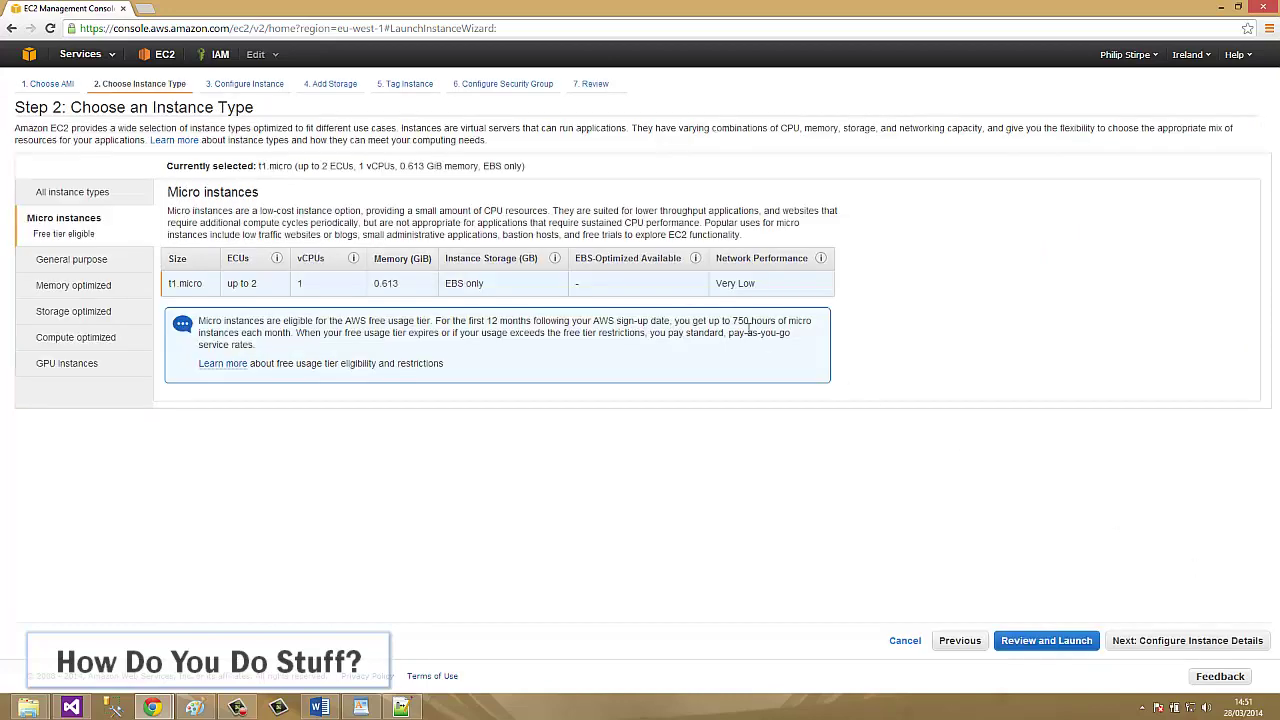
Choose the general purpose m1.medium instance type and proceed to the instance details
left_click(85, 260)
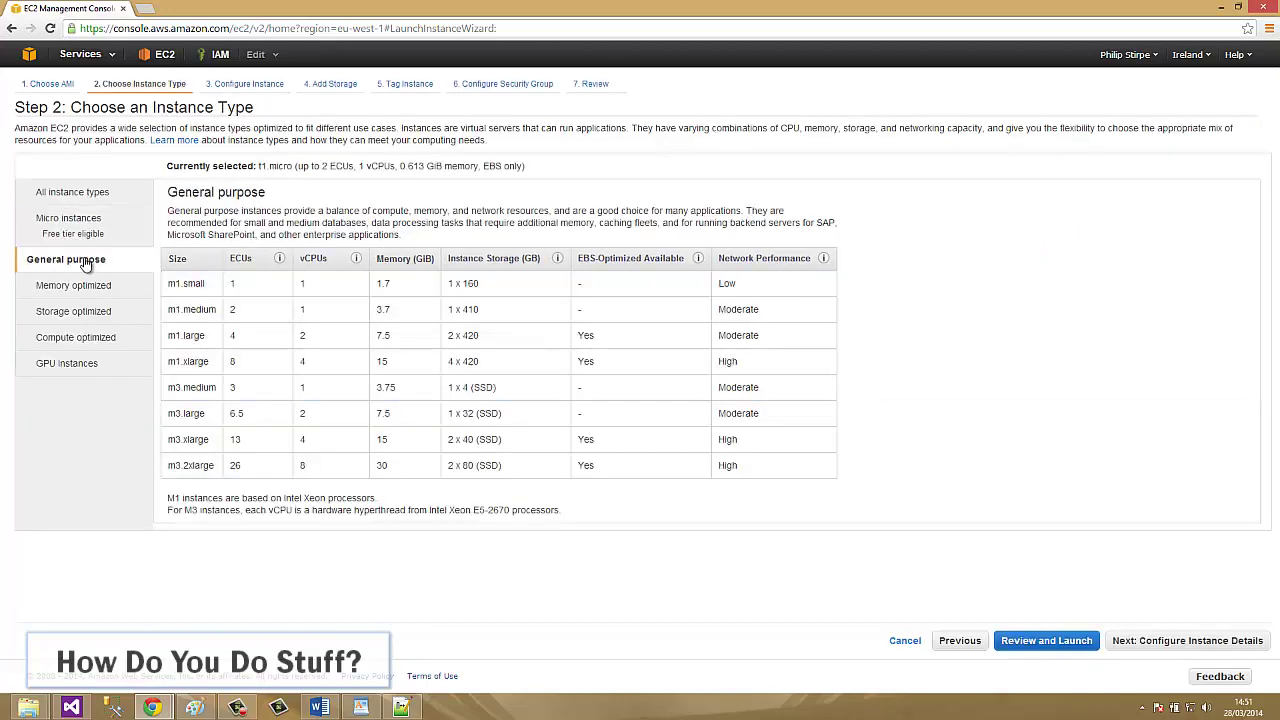
left_click(188, 312)
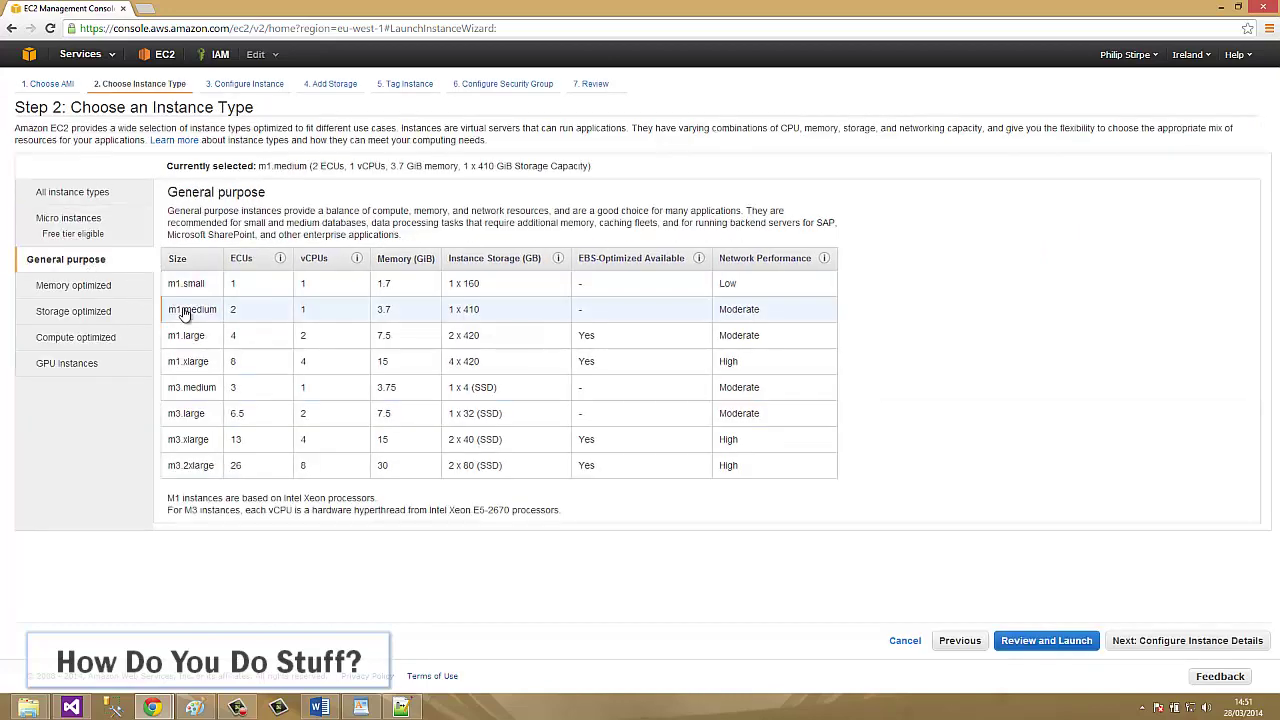
left_click(1233, 643)
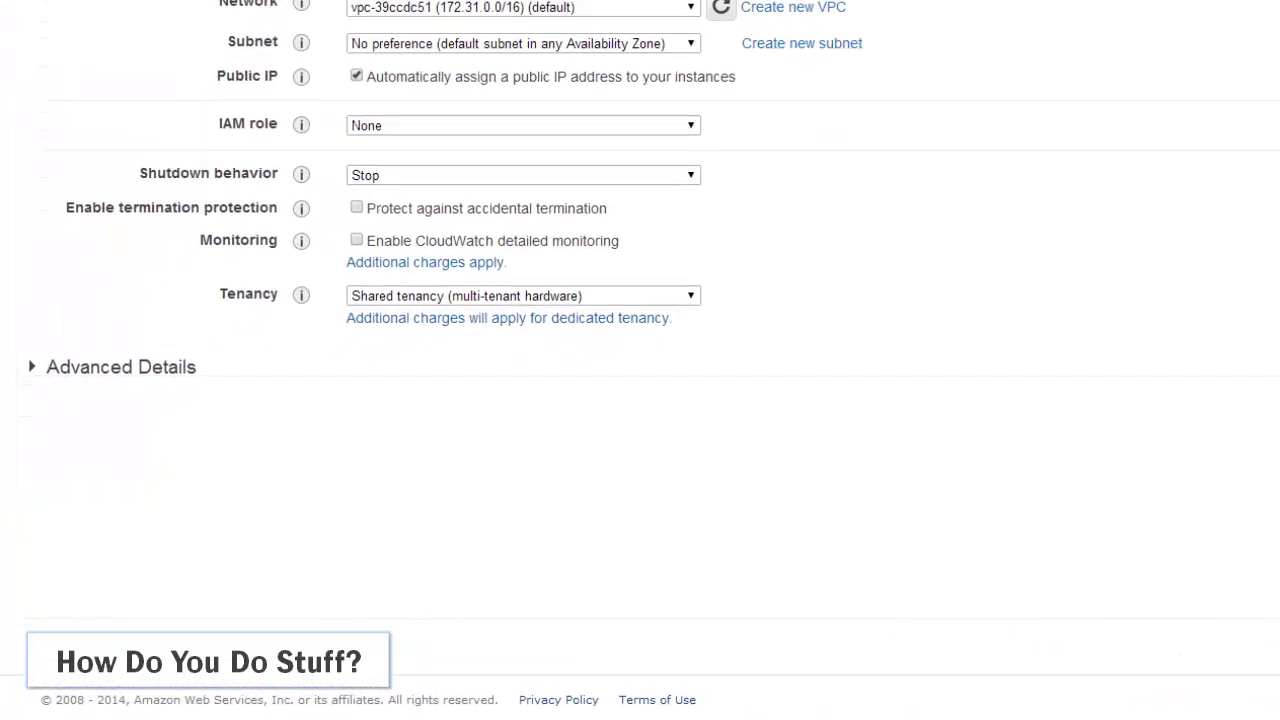
Supply UserdataDownloadandInstallChef_IAM_Role.txt as the user data file and assign the BootstrapRole IAM role to the instance
left_click(94, 370)
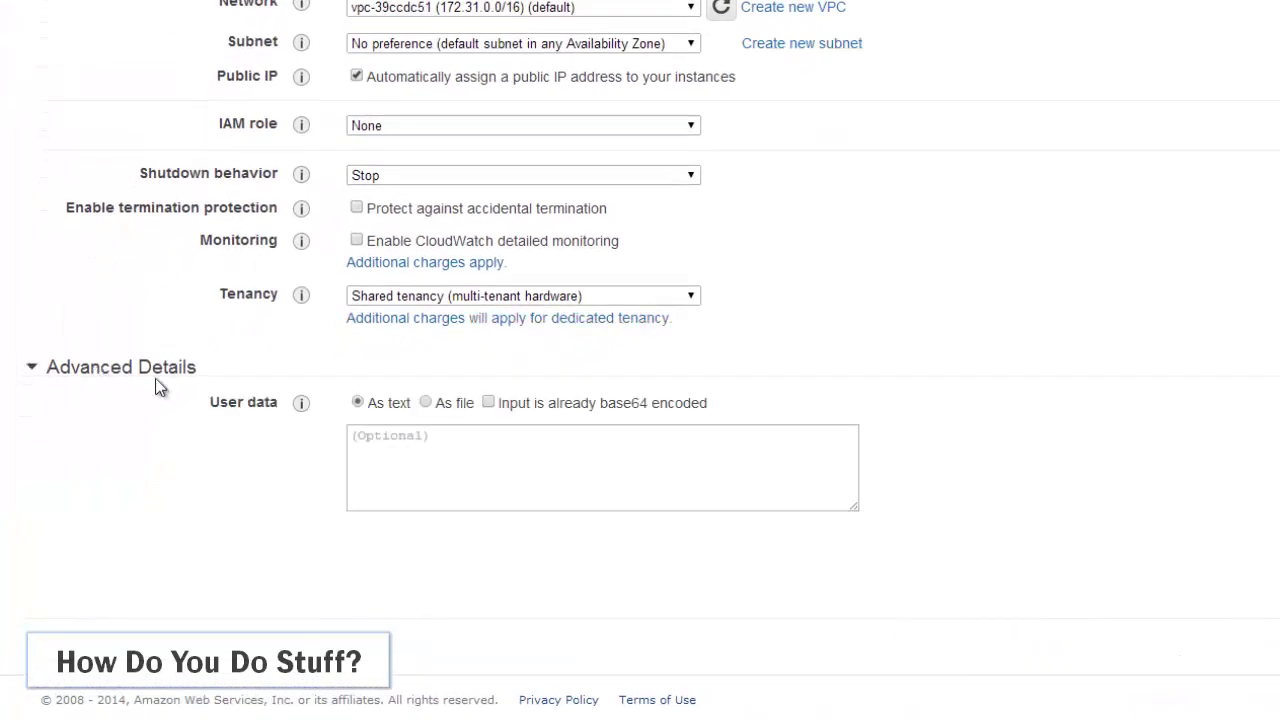
left_click(425, 403)
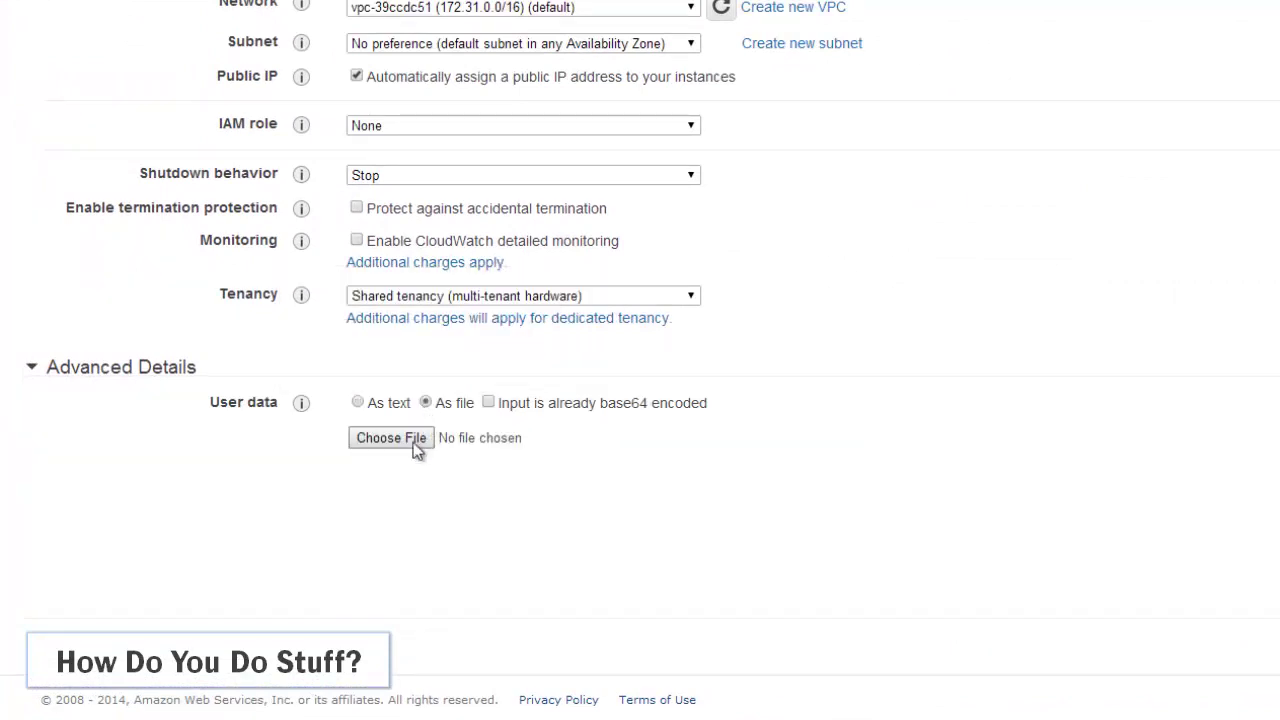
left_click(413, 440)
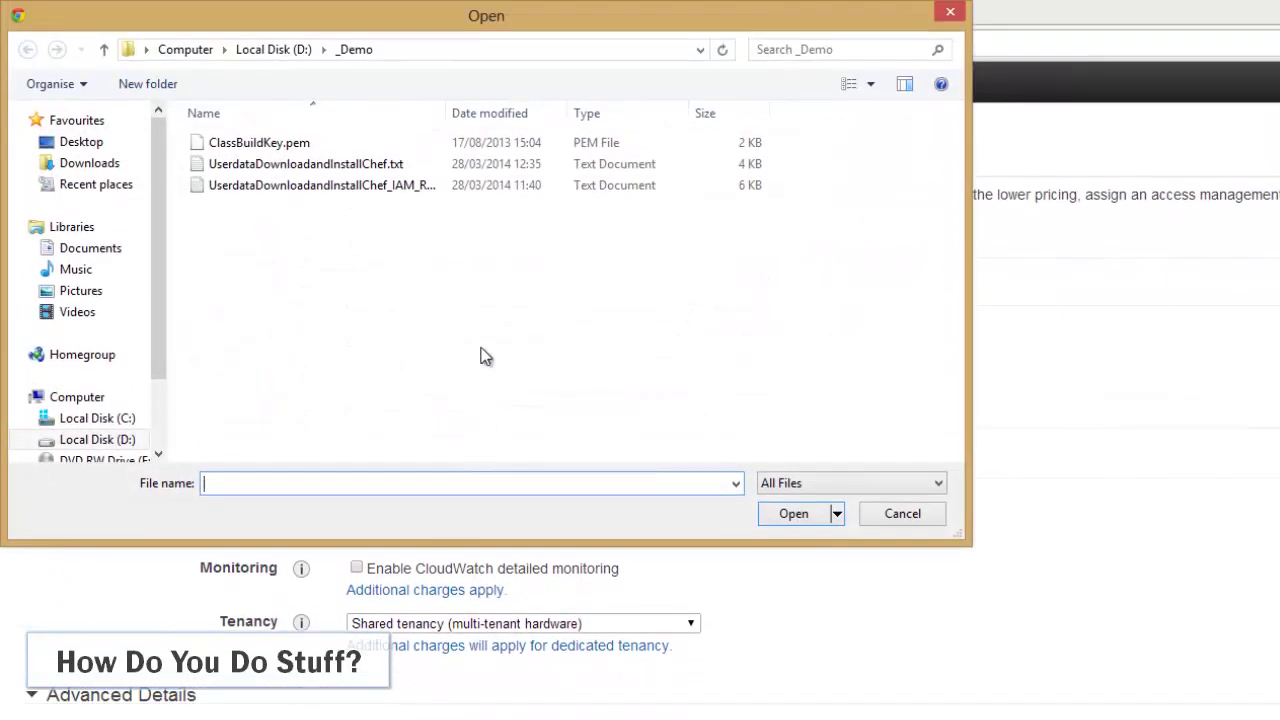
left_click(415, 112)
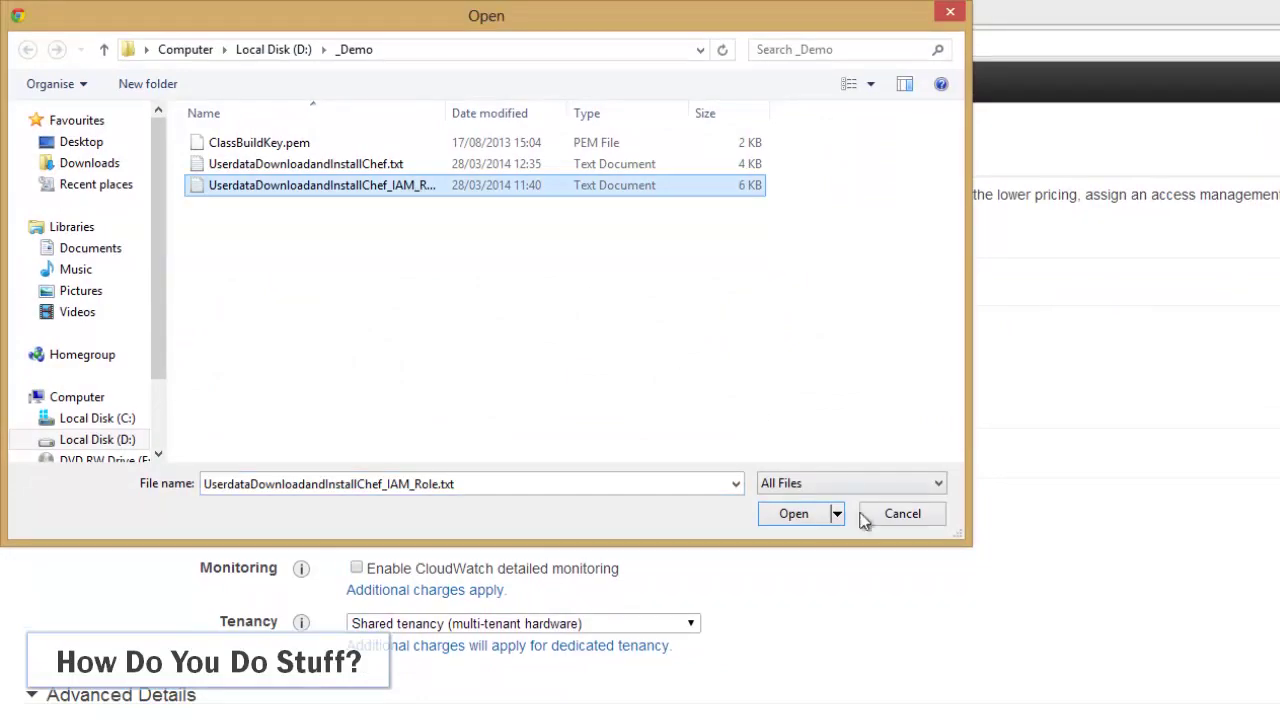
left_click(811, 518)
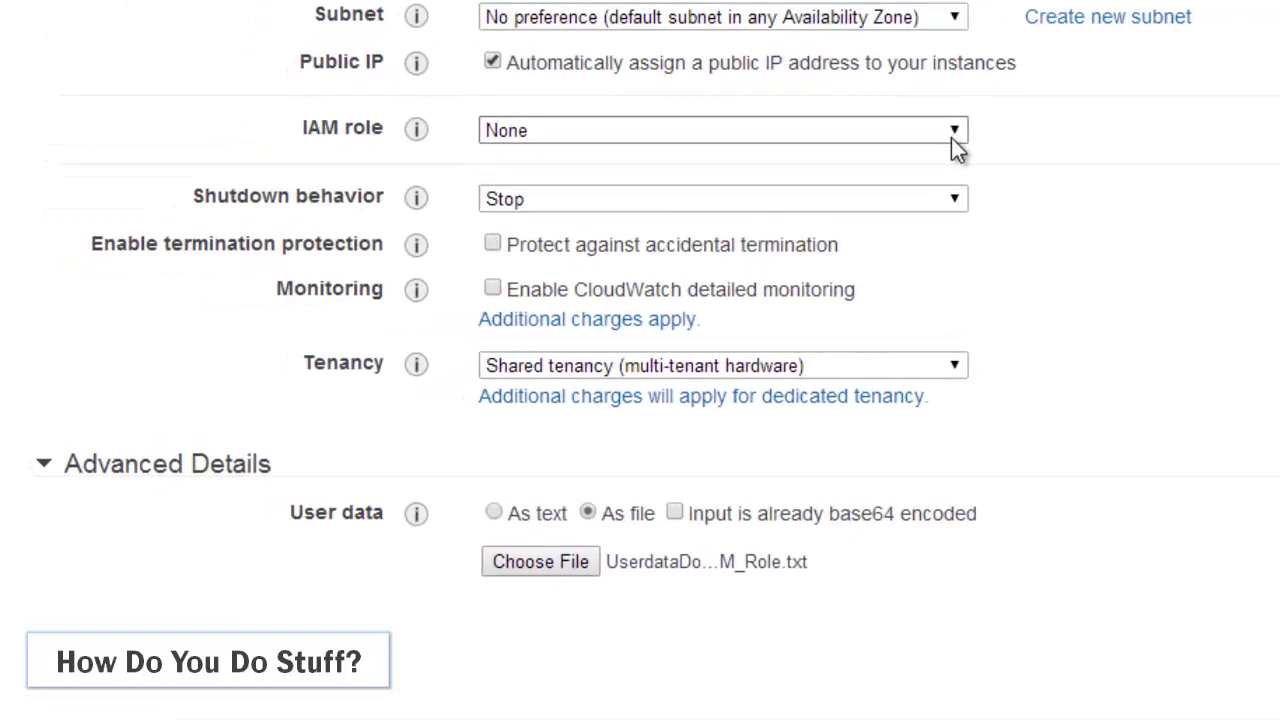
left_click(952, 140)
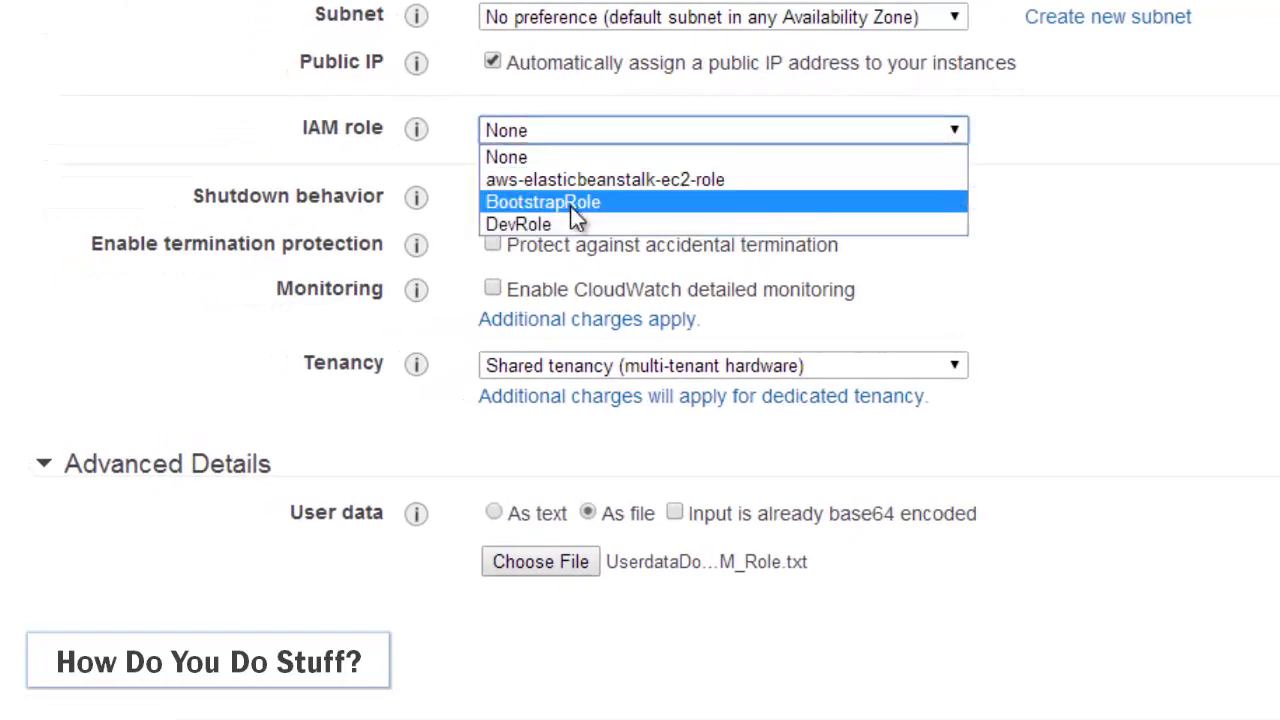
left_click(574, 205)
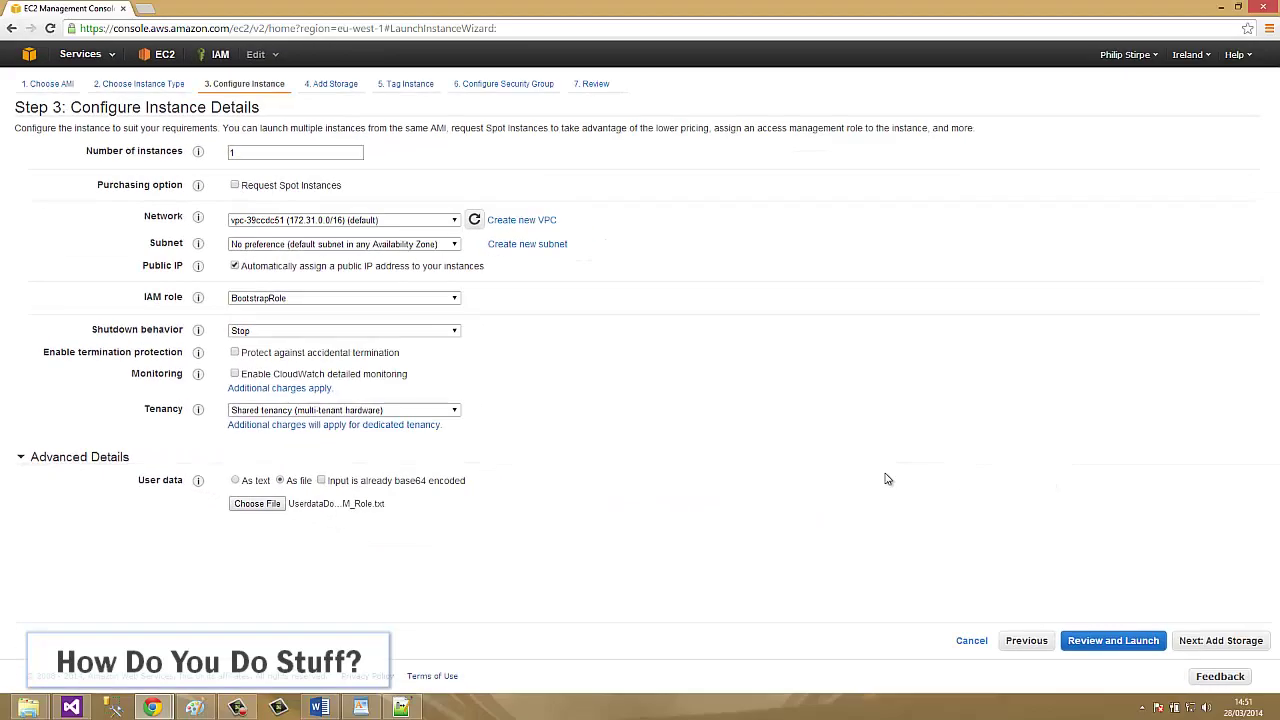
Review and launch the instance with the existing ClassBuildKey key pair, acknowledging access to its private key file
left_click(1118, 646)
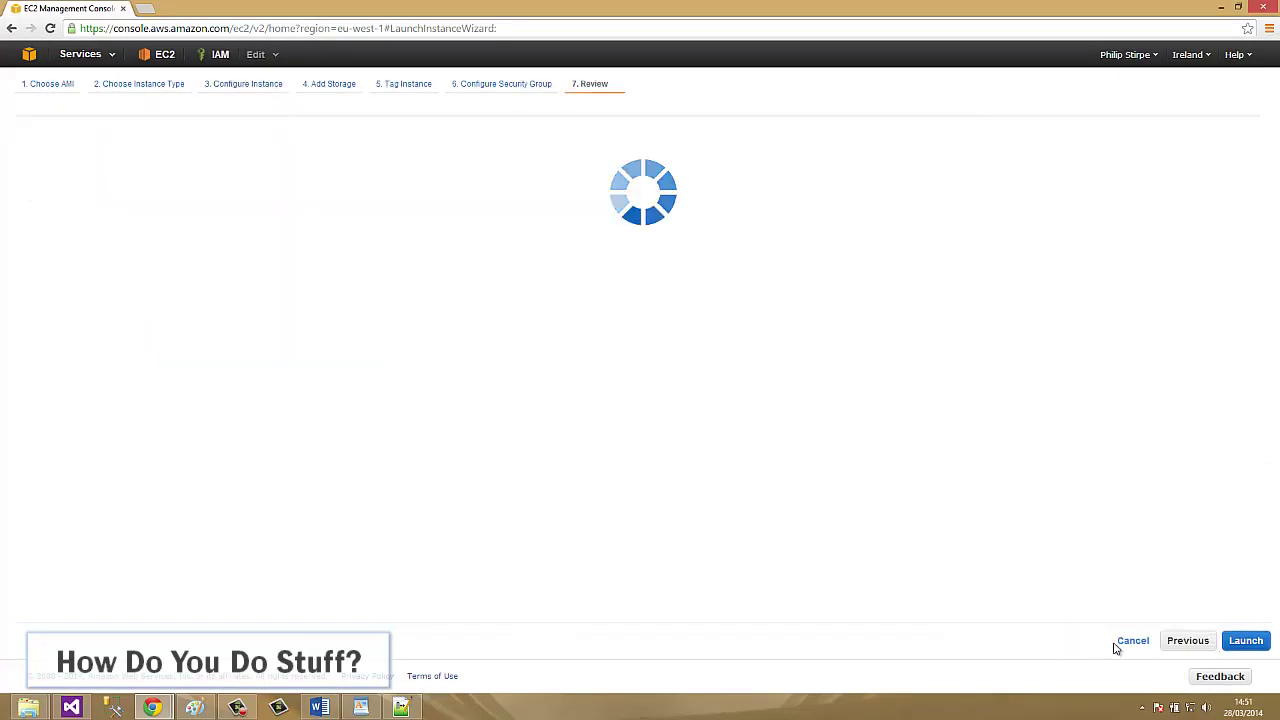
left_click(1255, 646)
left_click(447, 421)
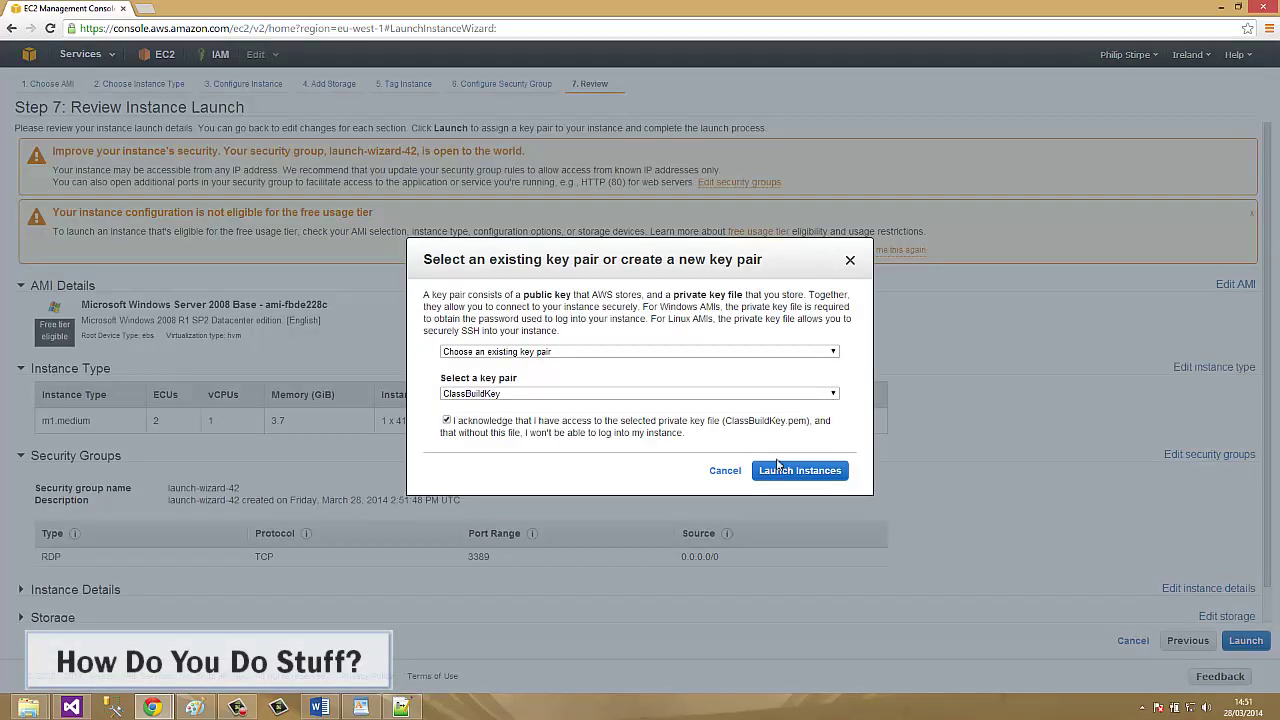
left_click(784, 471)
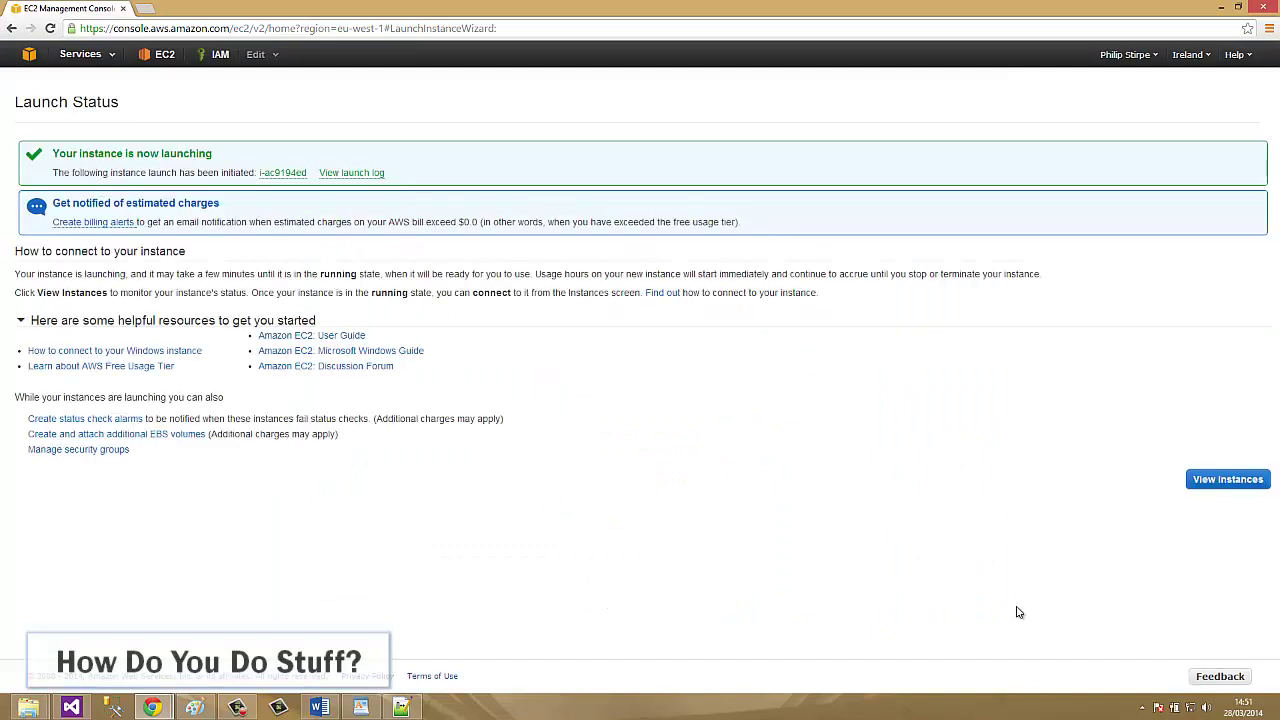
Decrypt the new instance's Administrator password using the ClassBuildKey.pem key file and copy the password
left_click(1206, 480)
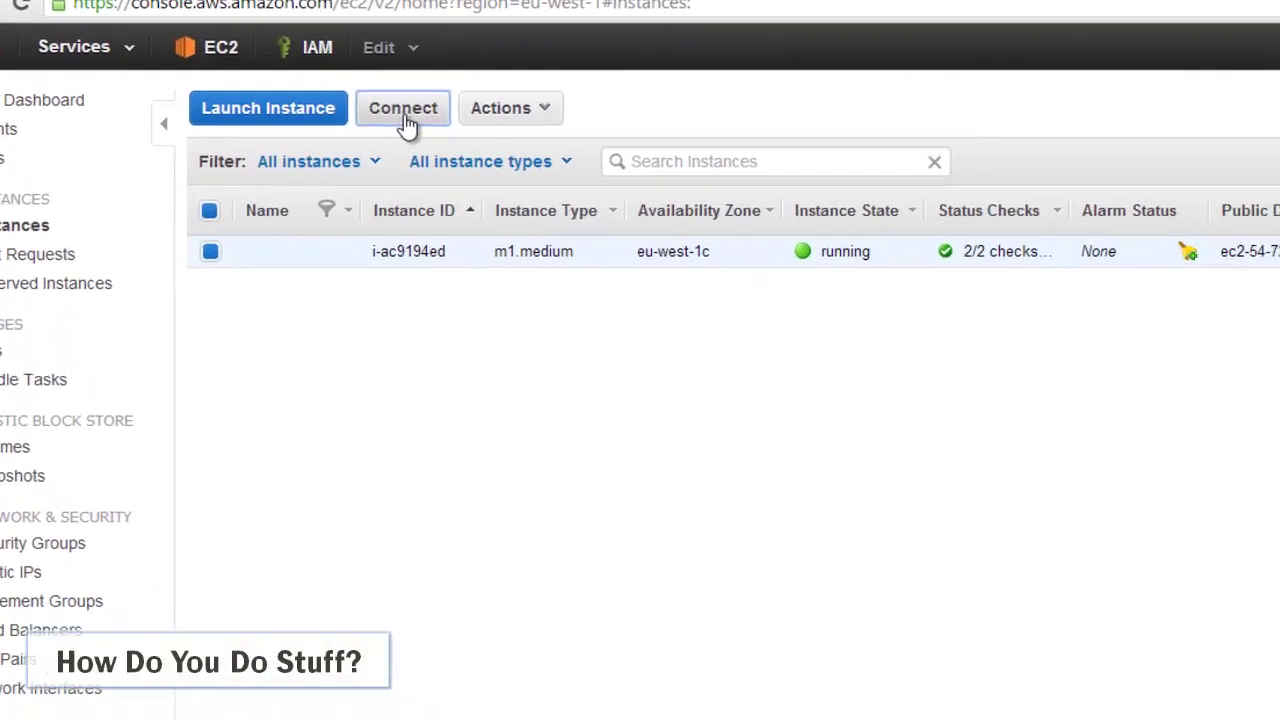
left_click(389, 128)
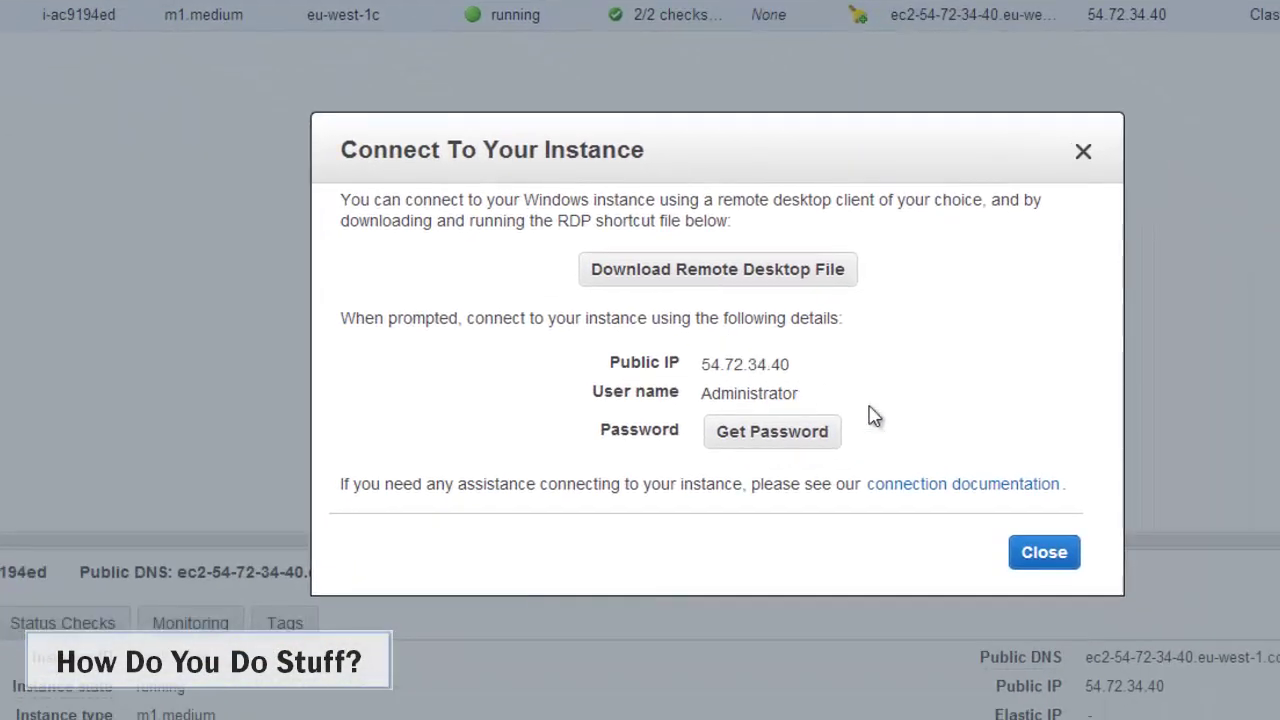
left_click(940, 530)
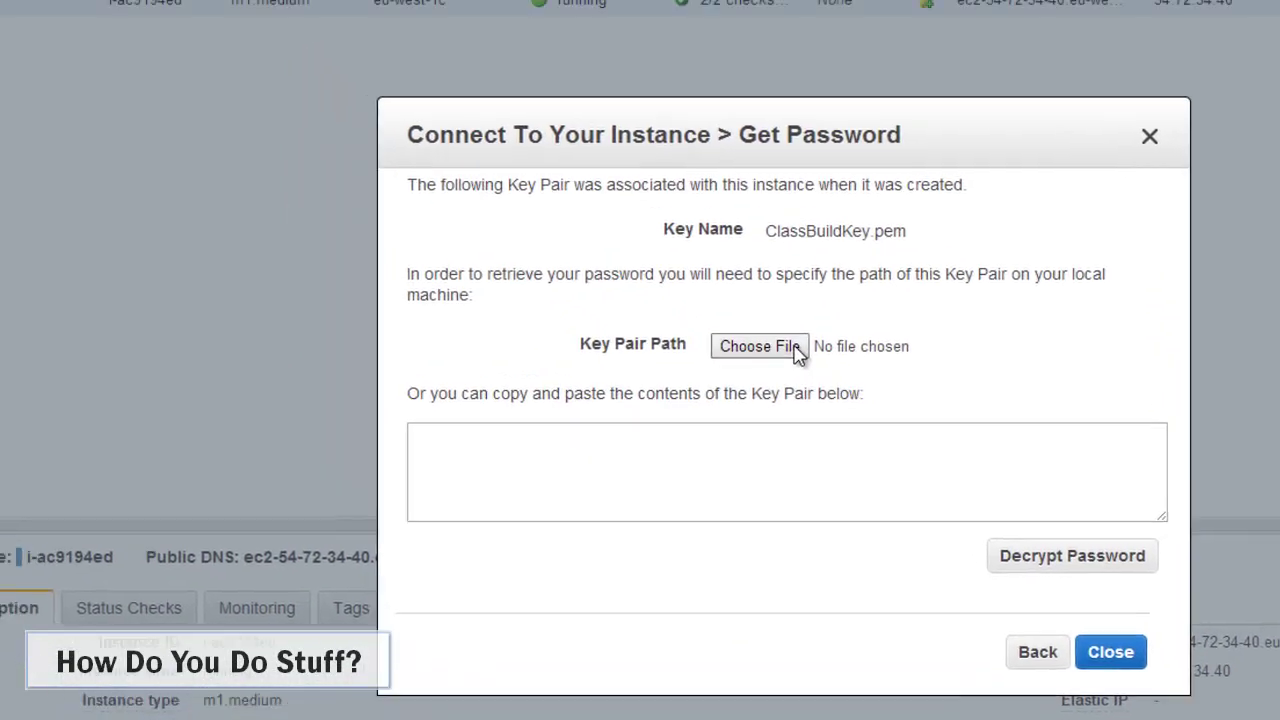
left_click(797, 352)
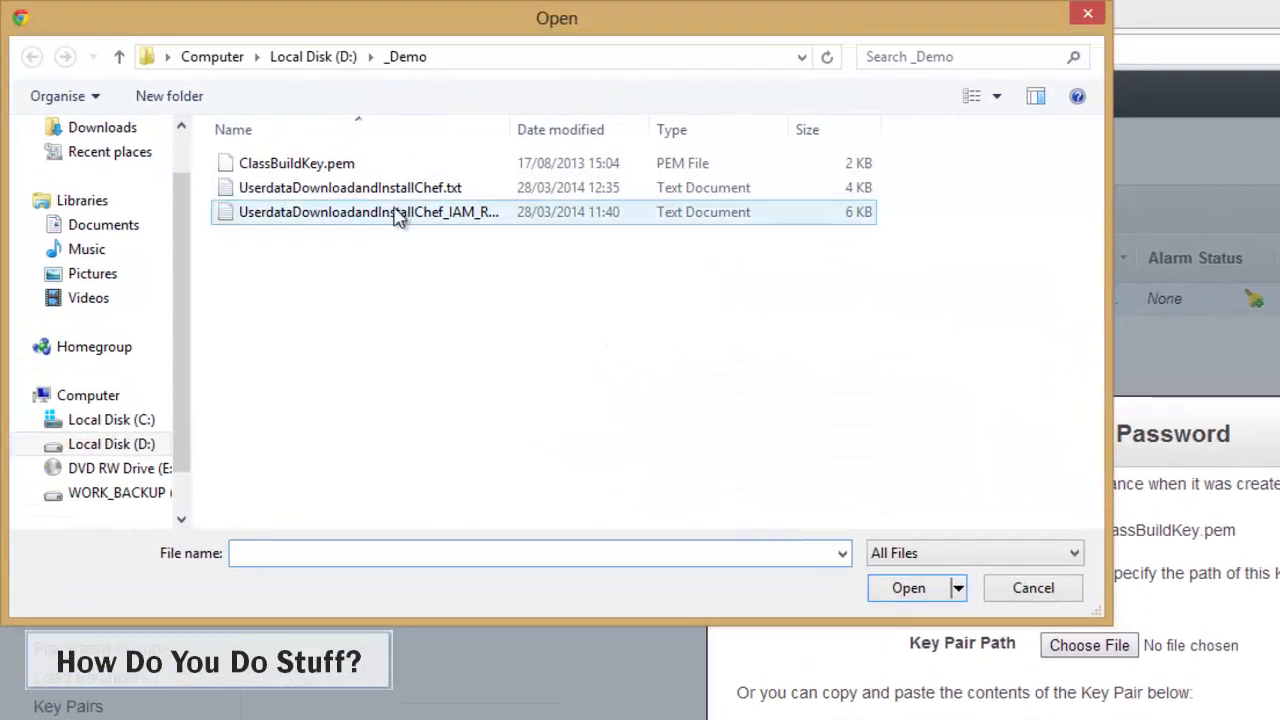
left_click(305, 164)
left_click(907, 588)
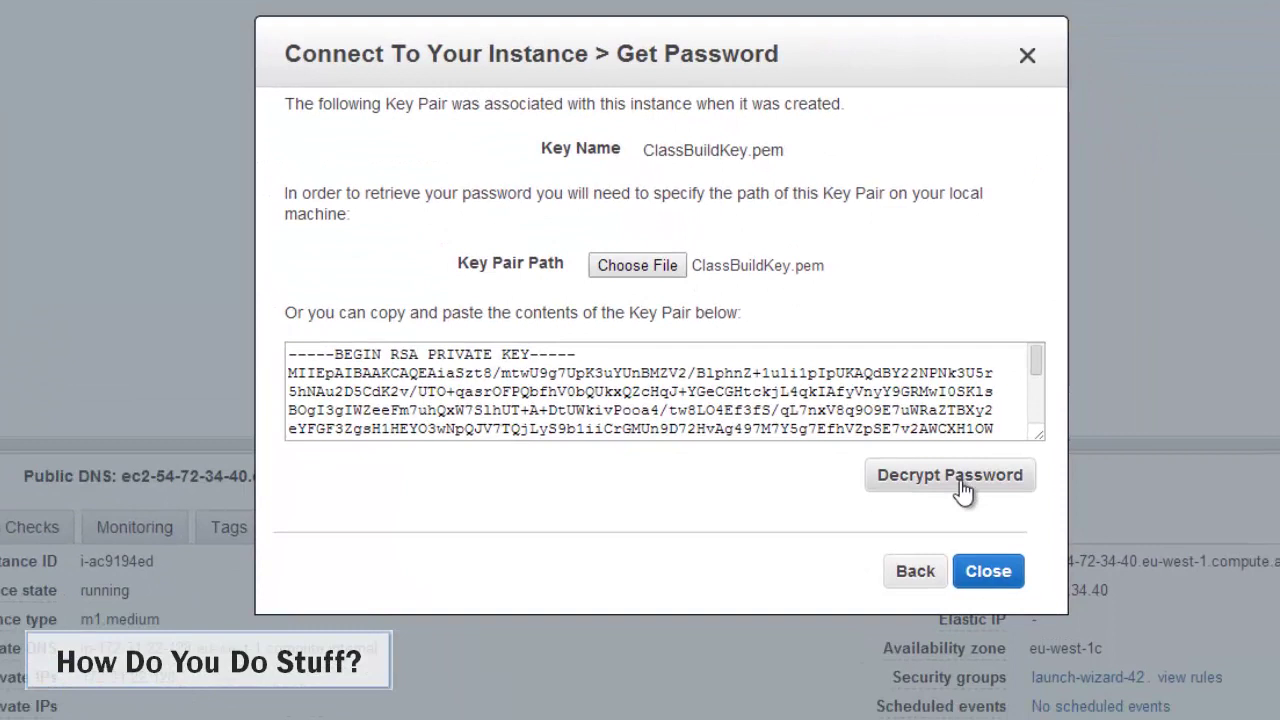
left_click(958, 482)
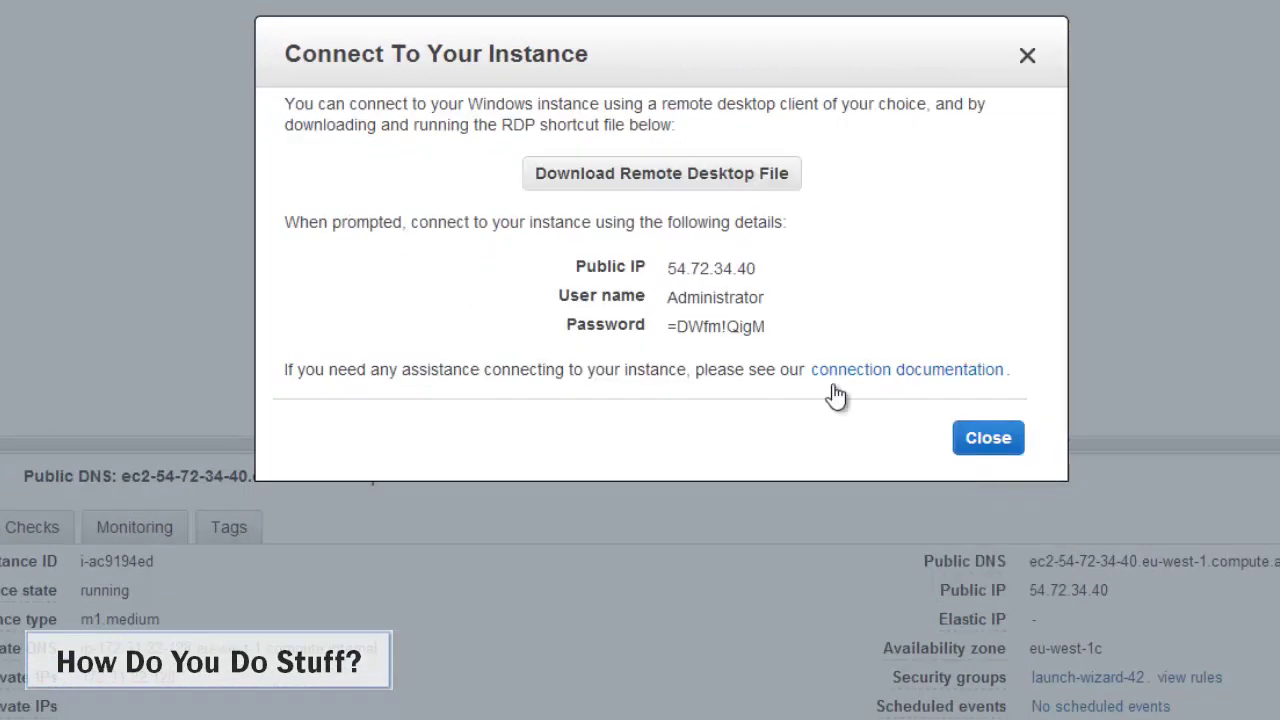
left_click_drag(772, 326, 677, 334)
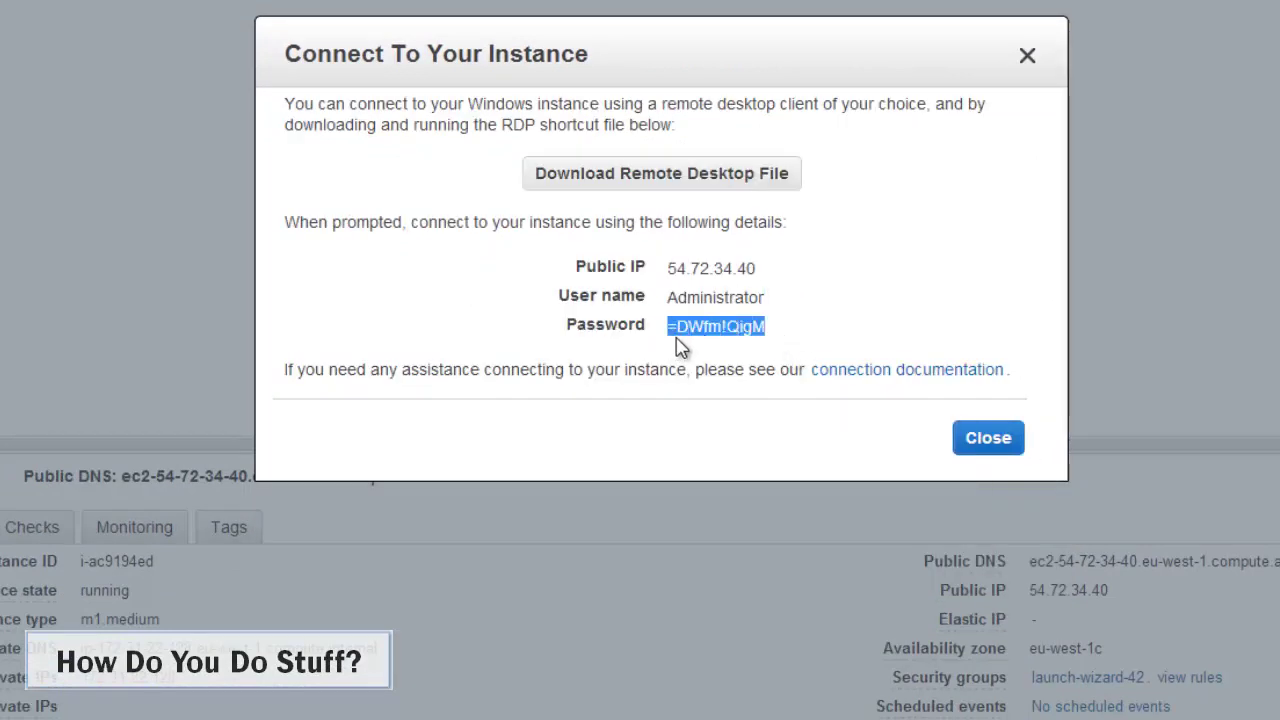
left_click(992, 442)
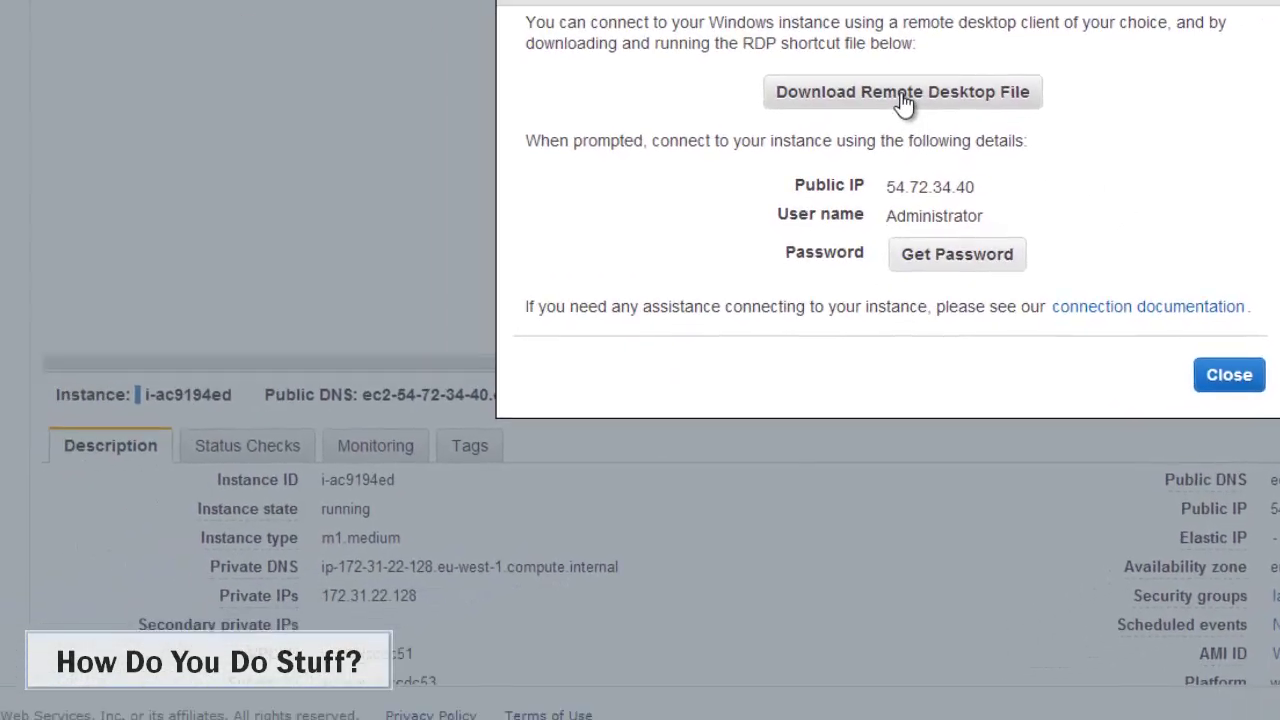
Download the instance's remote desktop file and connect as Administrator with the copied password, accepting the unknown publisher and untrusted certificate
left_click(903, 93)
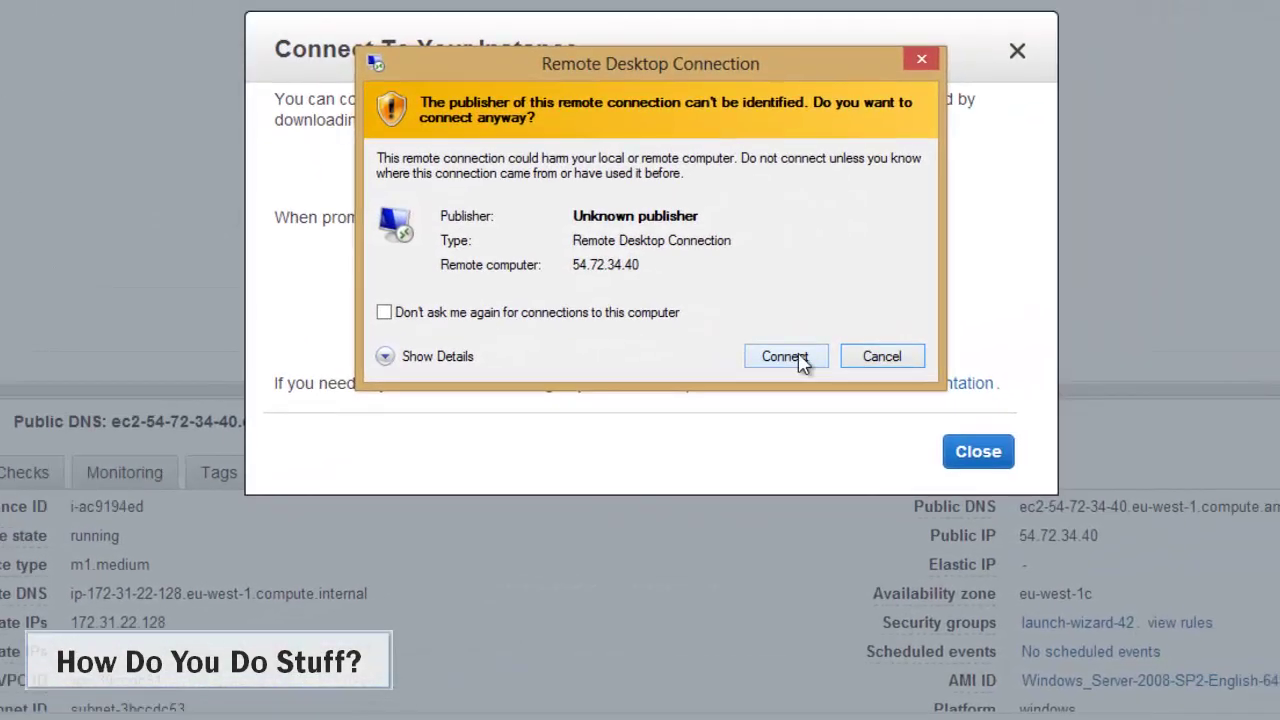
left_click(799, 357)
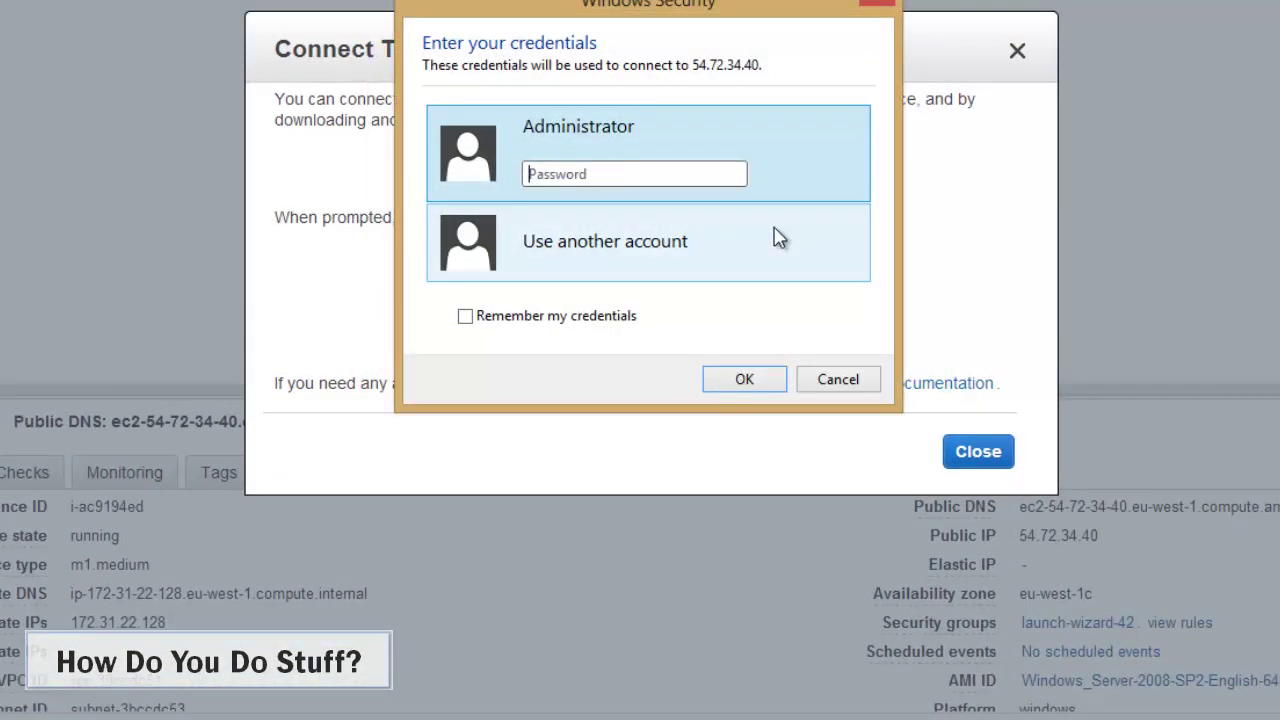
key("ctrl+v")
left_click(751, 378)
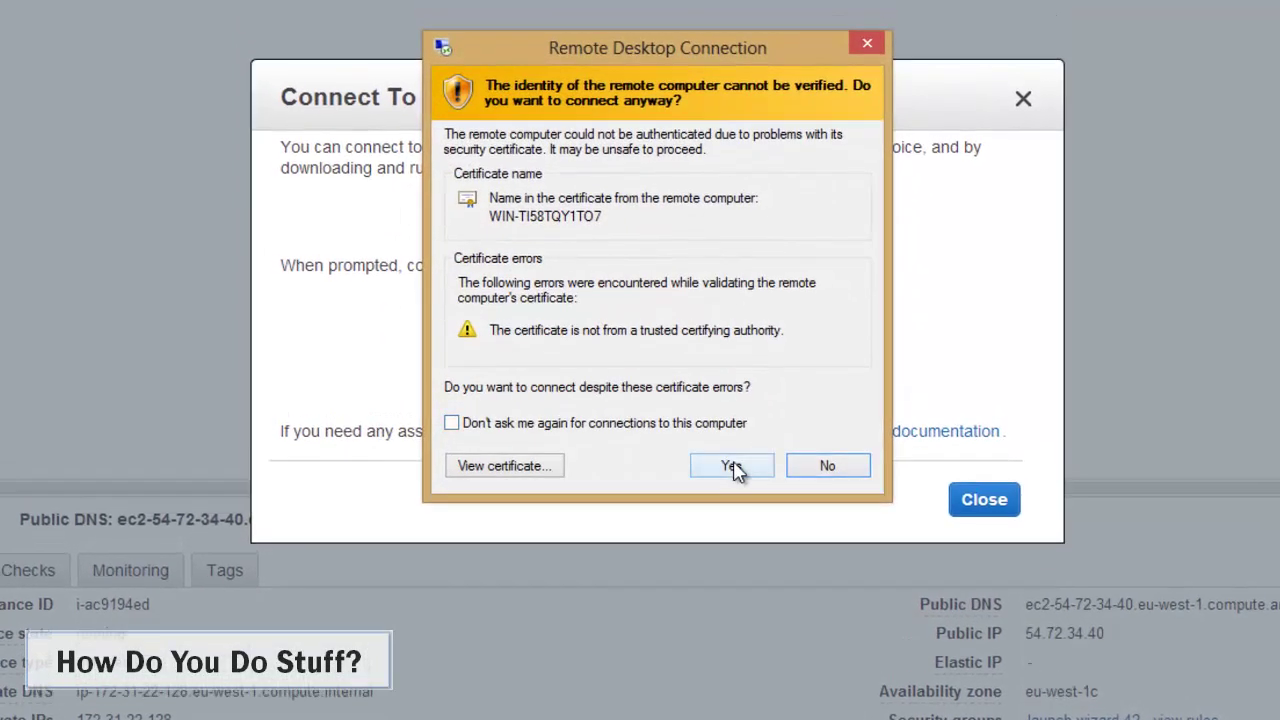
left_click(733, 467)
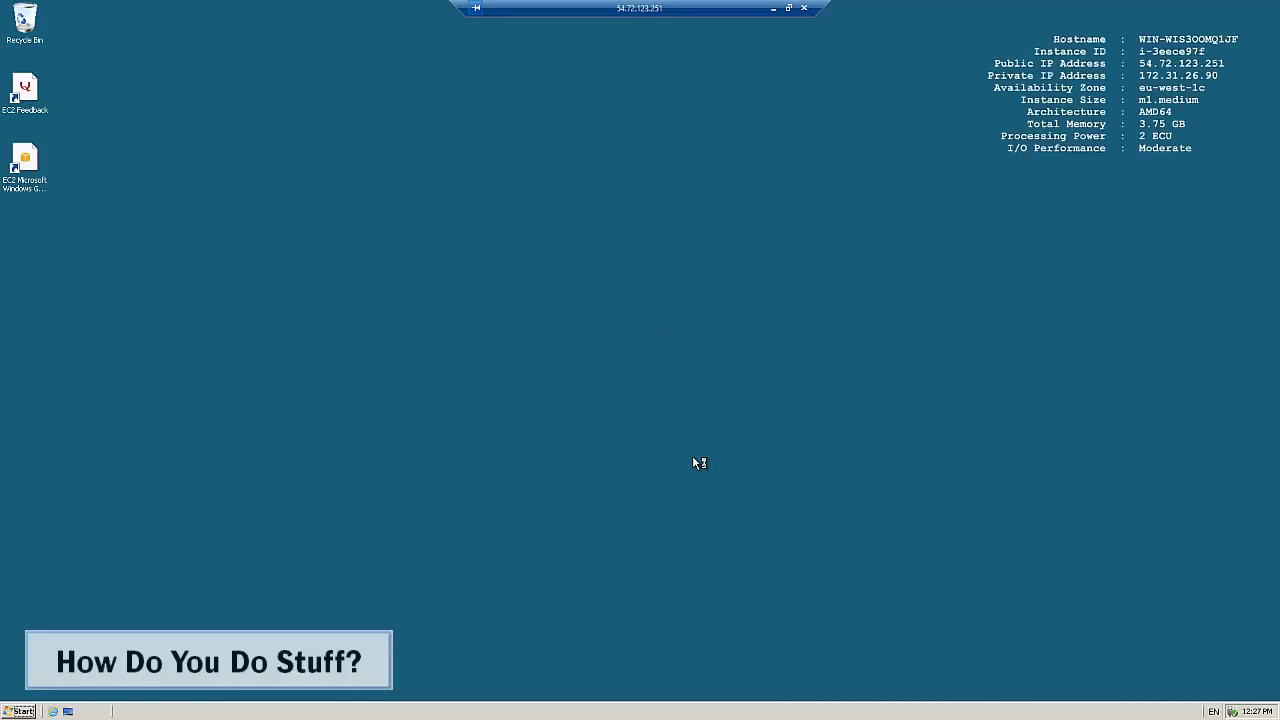
Open the Local Disk (C:) drive of the remote Windows instance in the file explorer
left_click(16, 712)
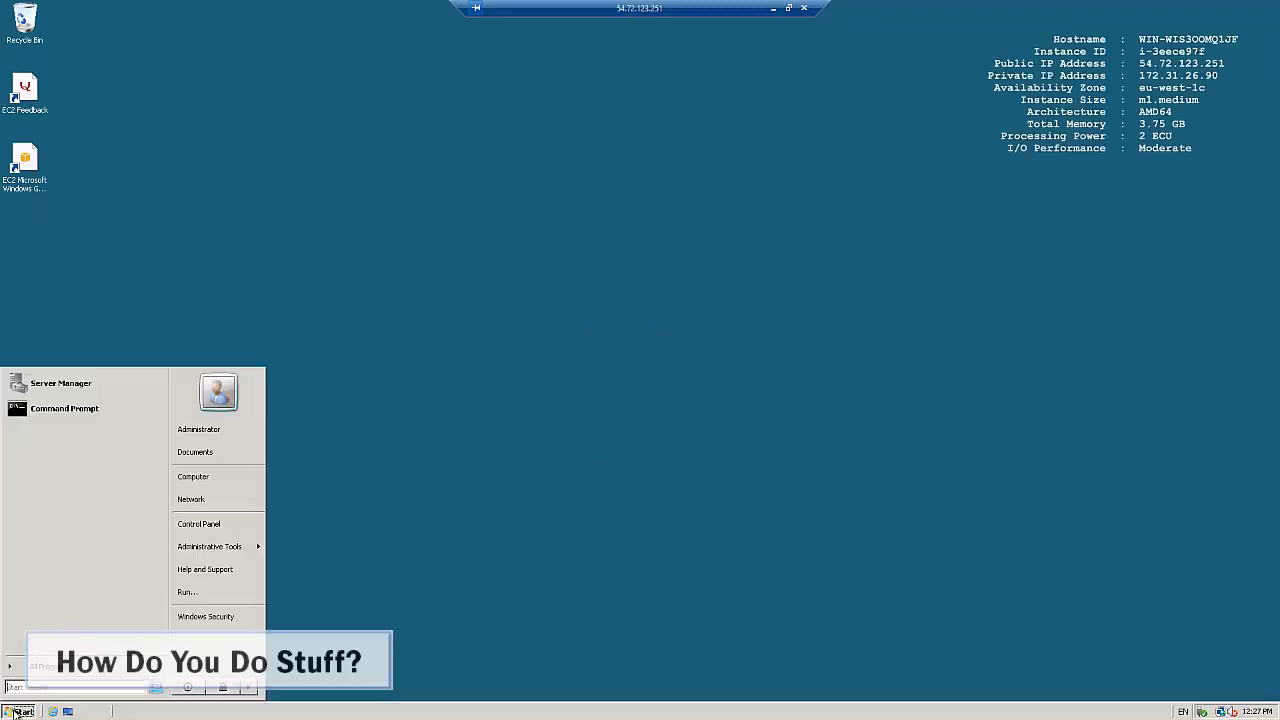
left_click(222, 478)
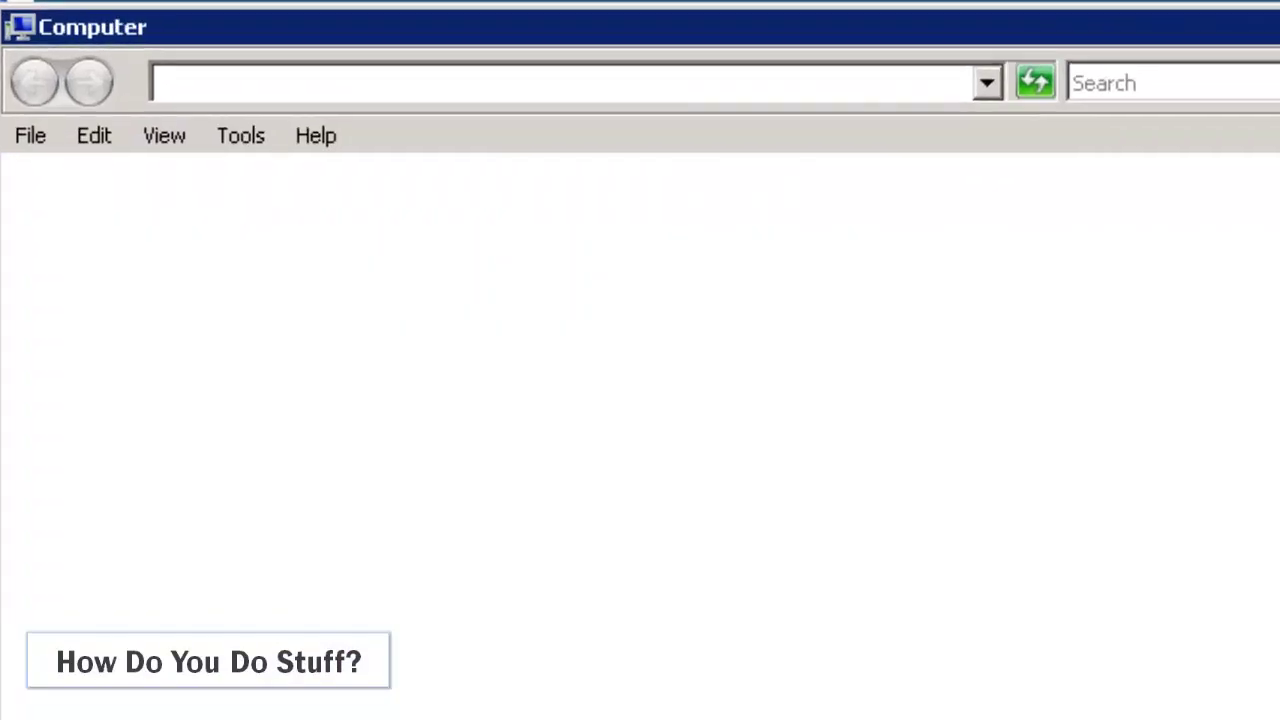
left_click(470, 323)
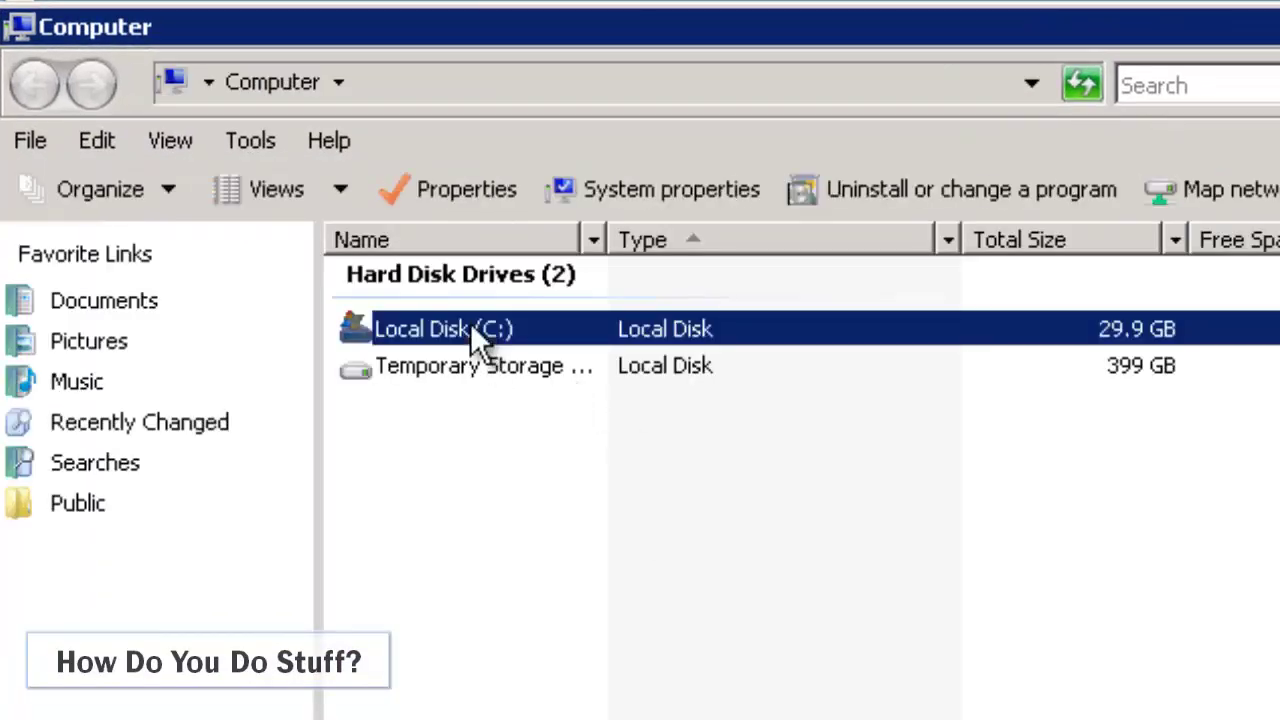
left_click(470, 324)
left_click(474, 442)
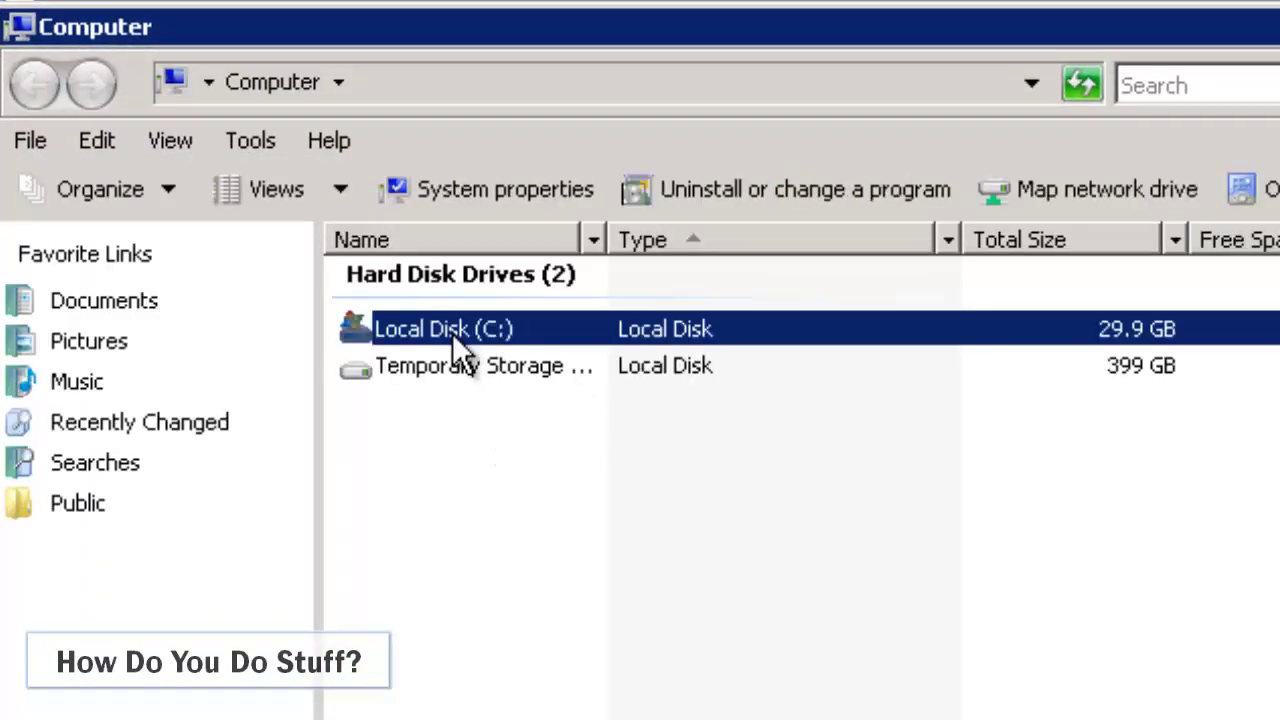
double_click(452, 333)
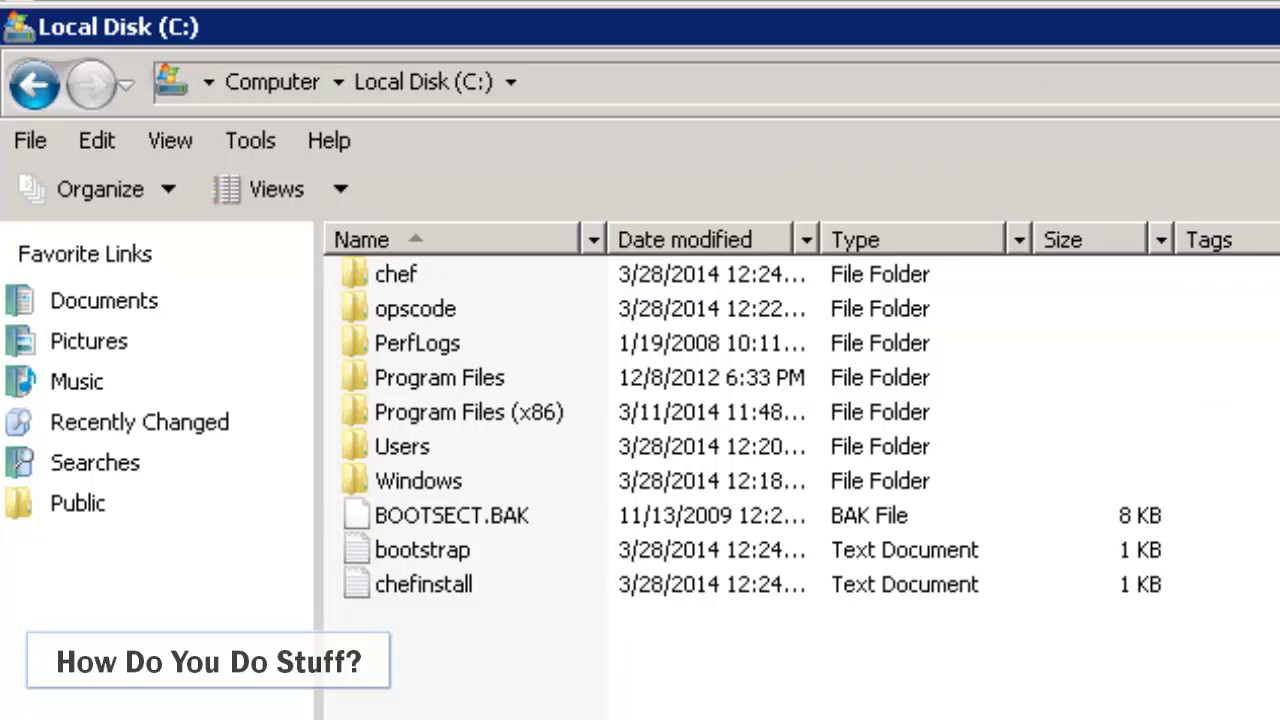
Check the C: drive for the chef and opscode folders and the bootstrap and chefinstall text files
left_click(415, 270)
left_click(446, 305)
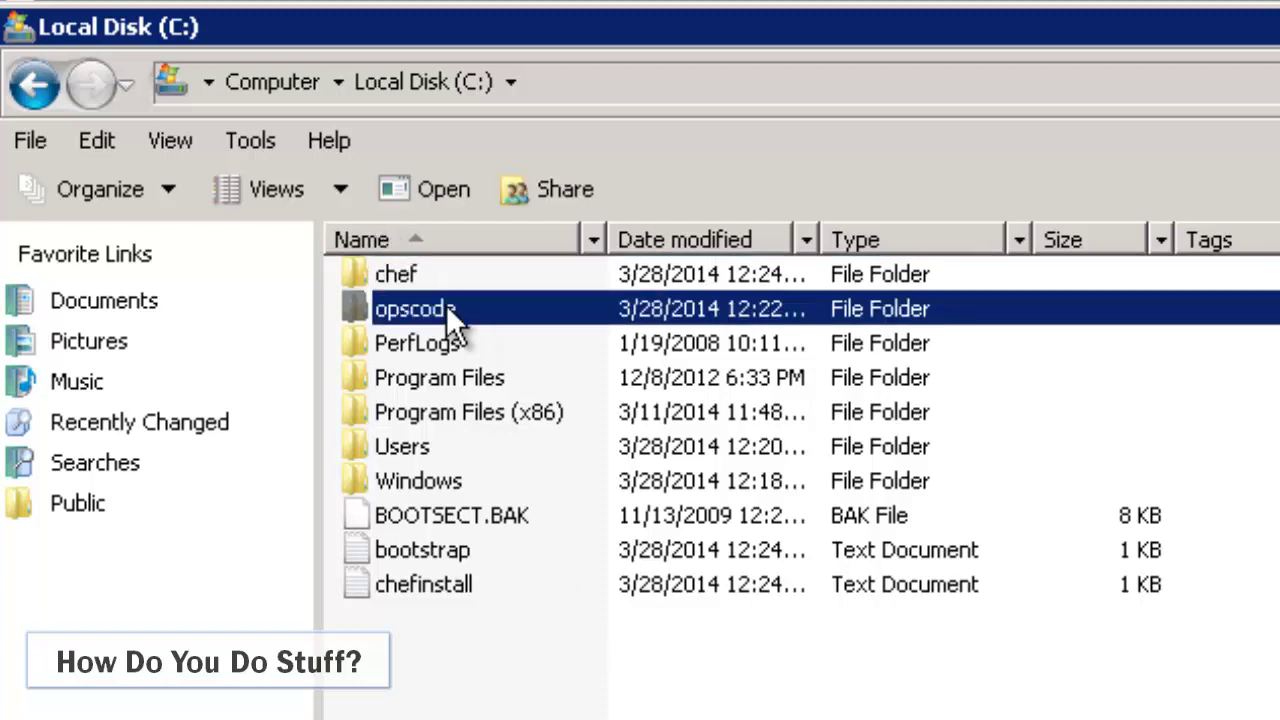
left_click_drag(605, 716, 393, 541)
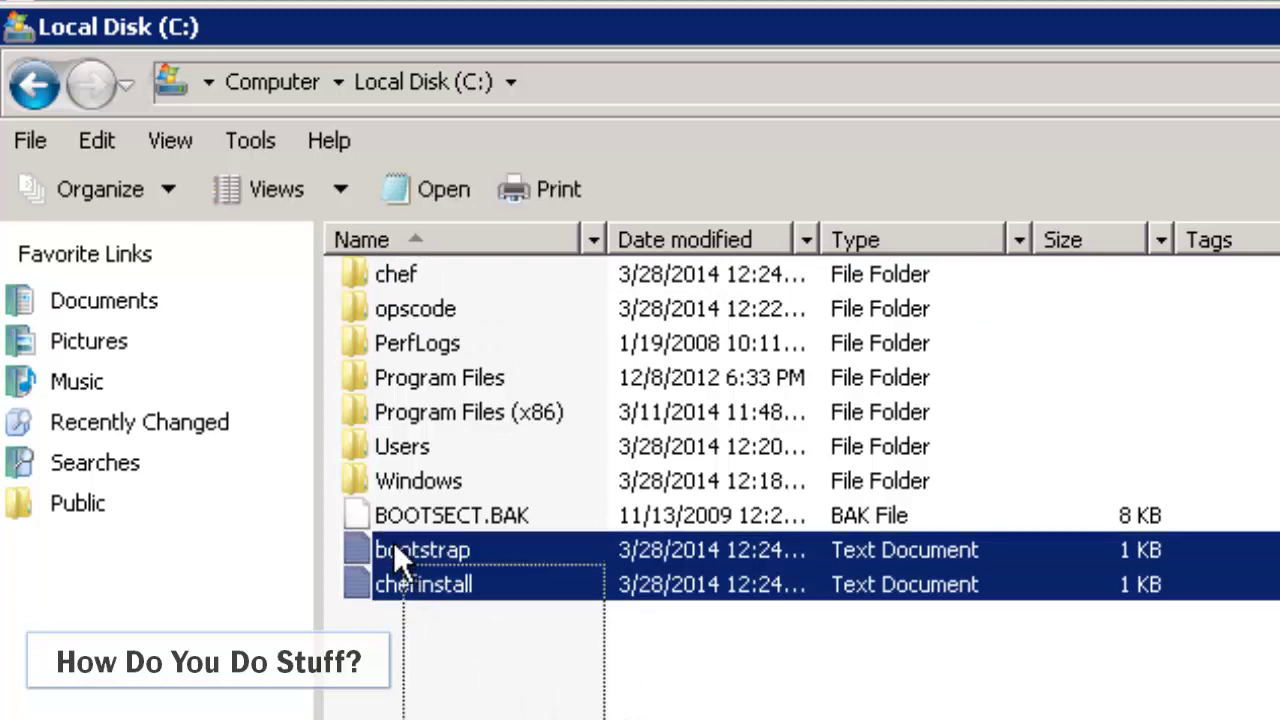
left_click(517, 714)
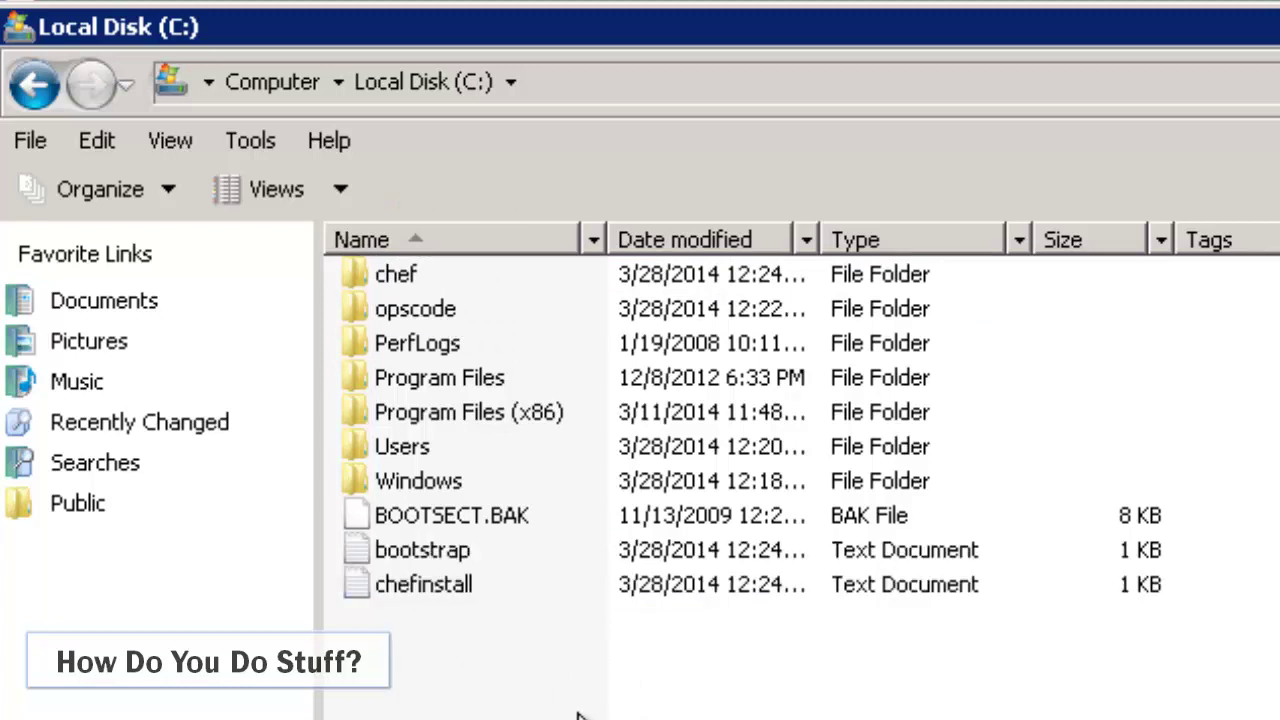
Inspect the chef folder for the chef-client-11.8.2 installer package, and return to the root of the C: drive
double_click(405, 282)
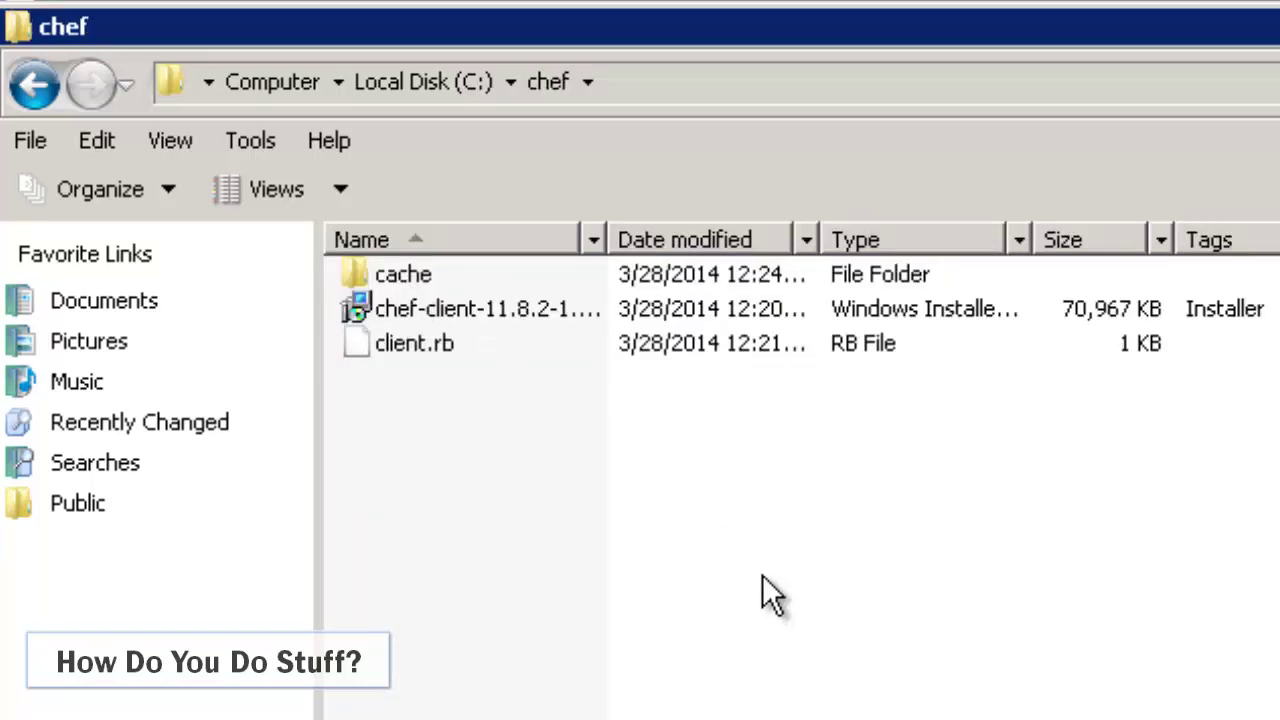
left_click(557, 310)
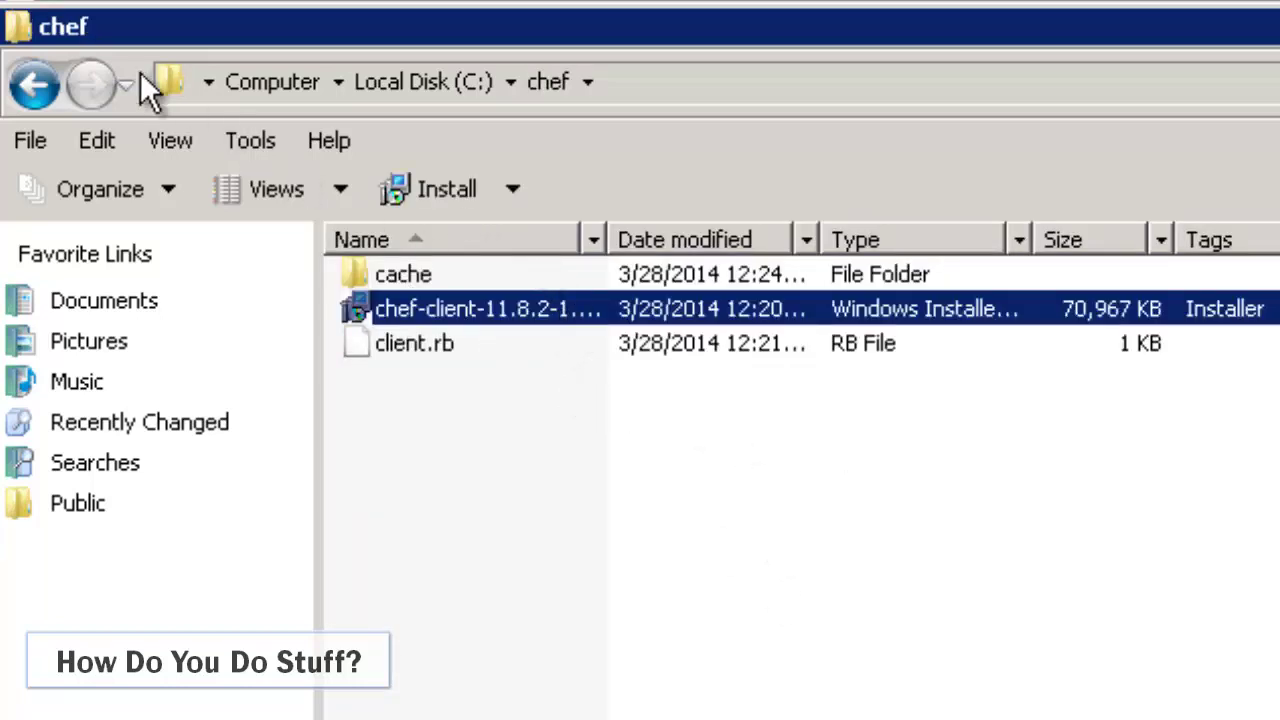
left_click(428, 80)
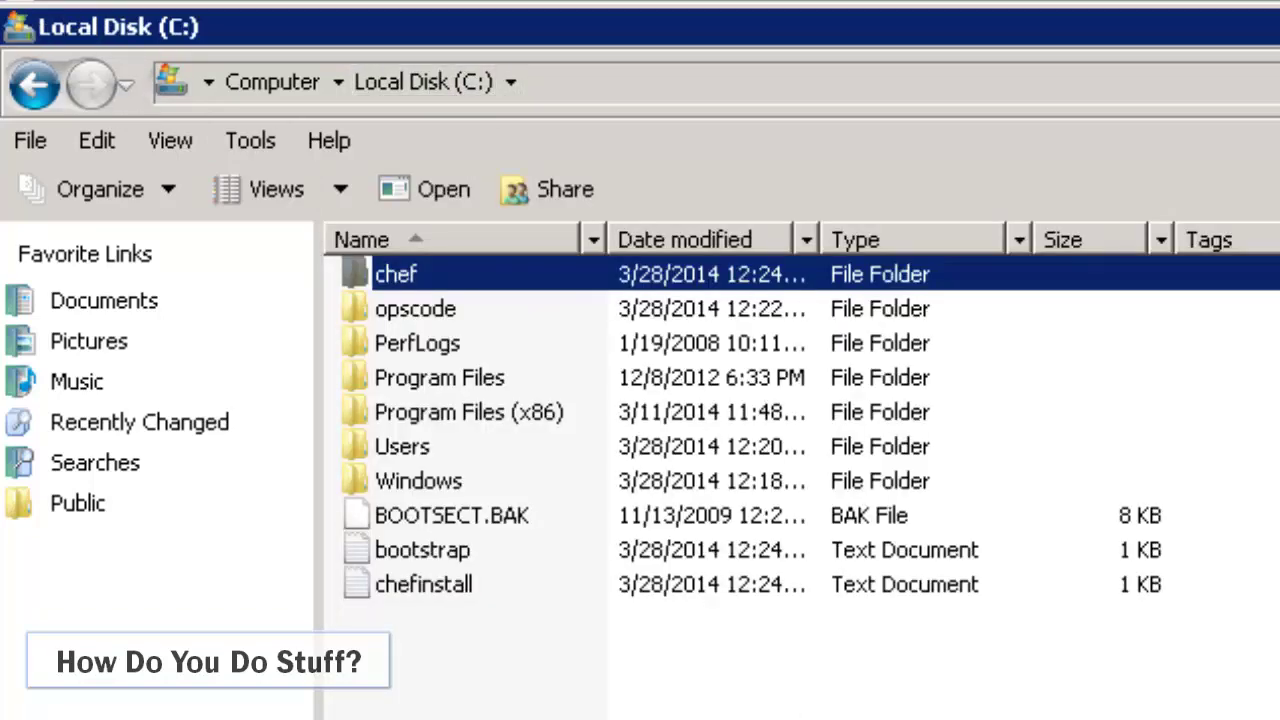